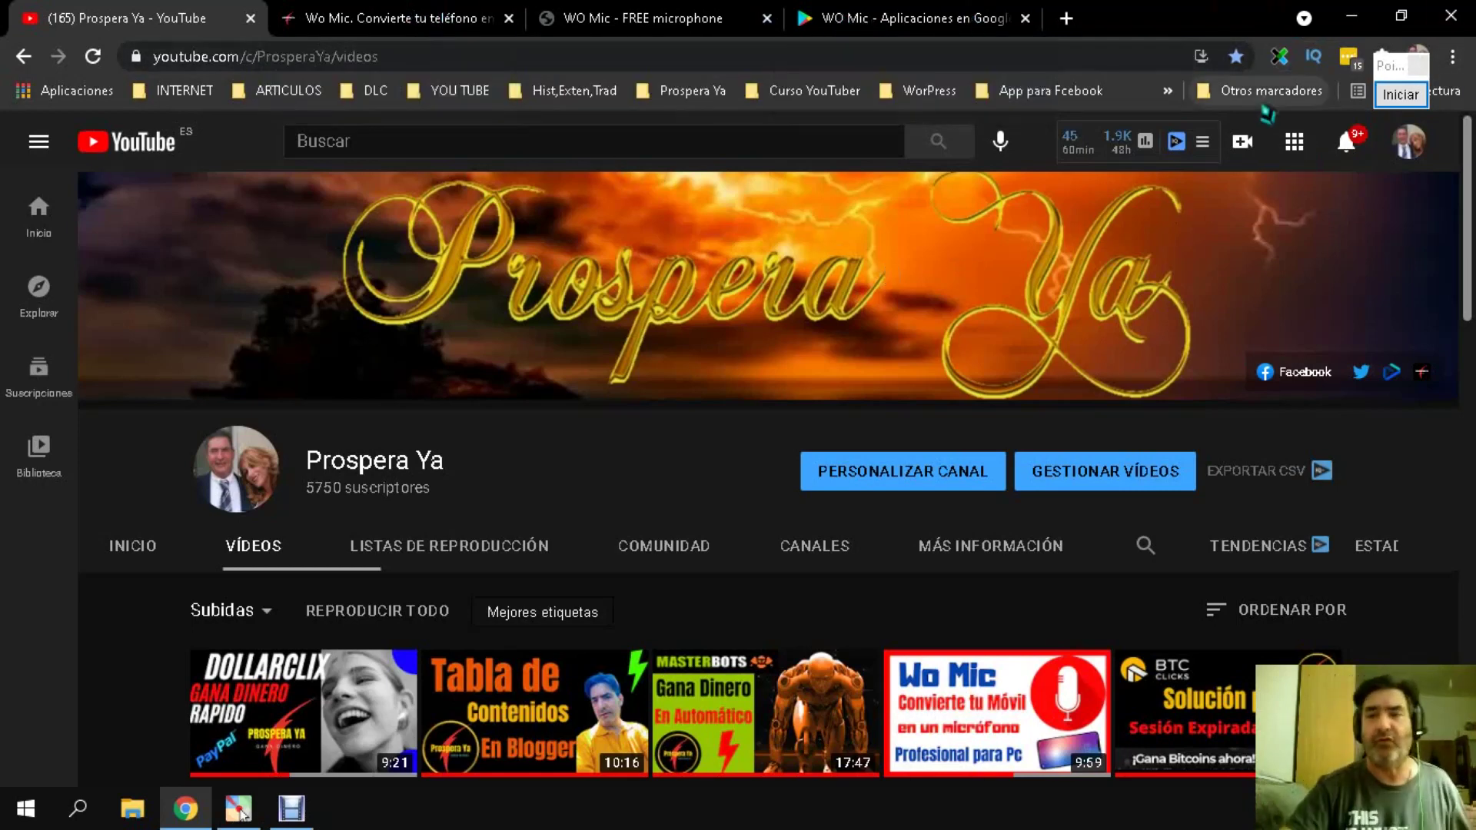
# Open the volume mixer, bring up the Windows Sound settings from its system sounds entry, and close the mixer.
pyautogui.click(1356, 27)
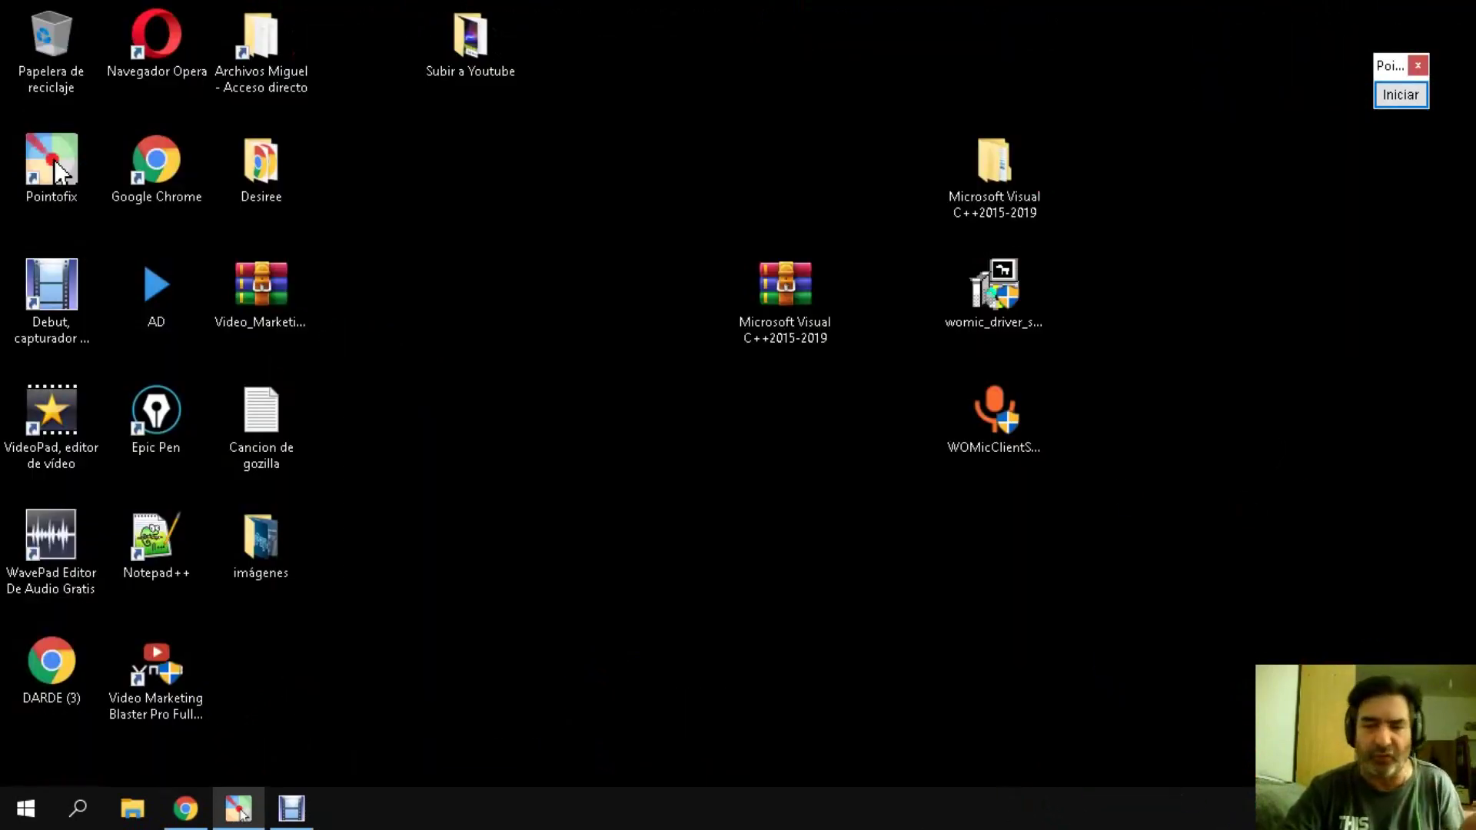
pyautogui.rightClick(1375, 809)
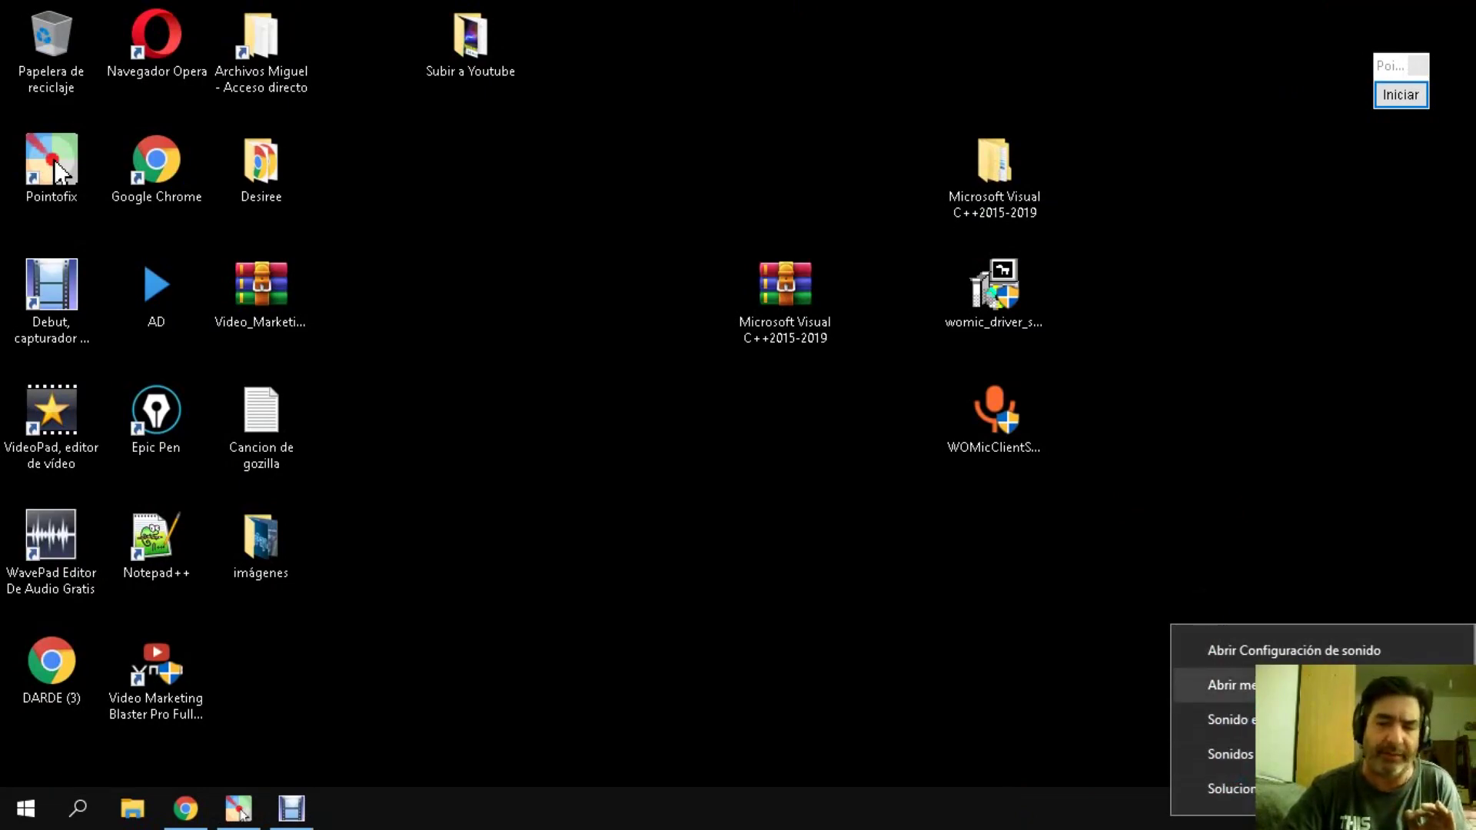
pyautogui.click(1229, 684)
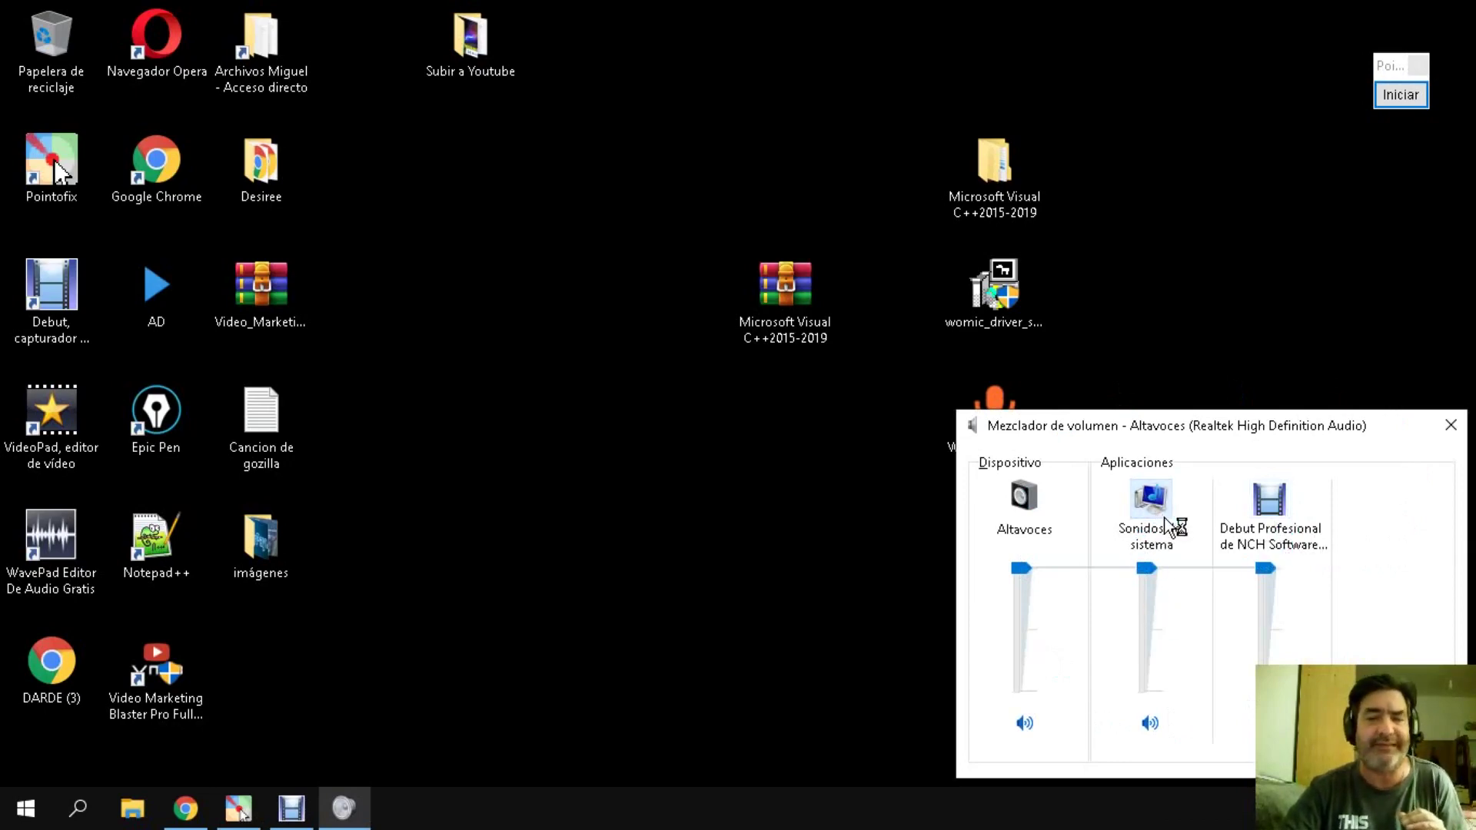
pyautogui.click(1161, 517)
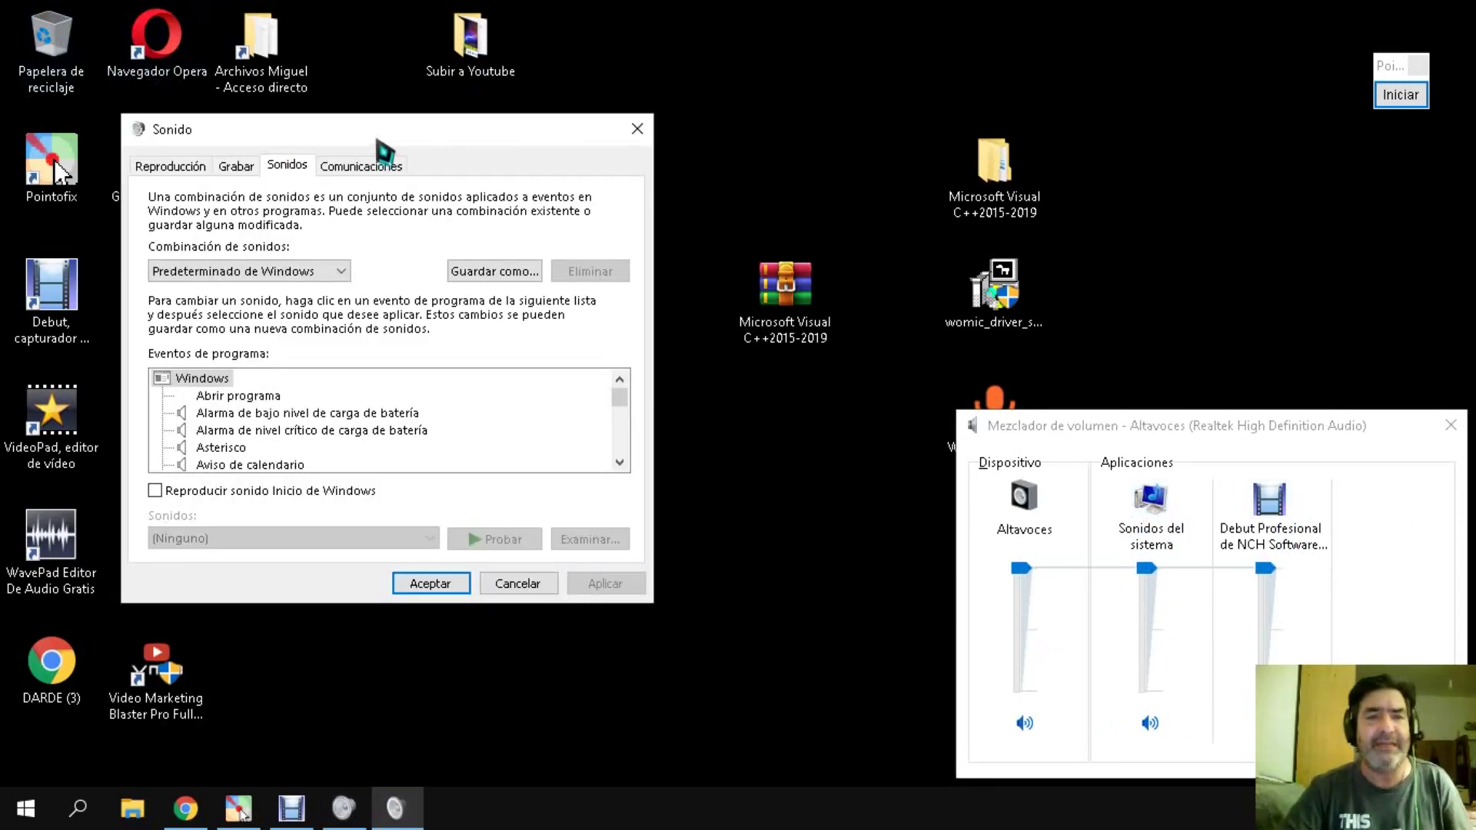
pyautogui.moveTo(377, 137); pyautogui.dragTo(563, 119)
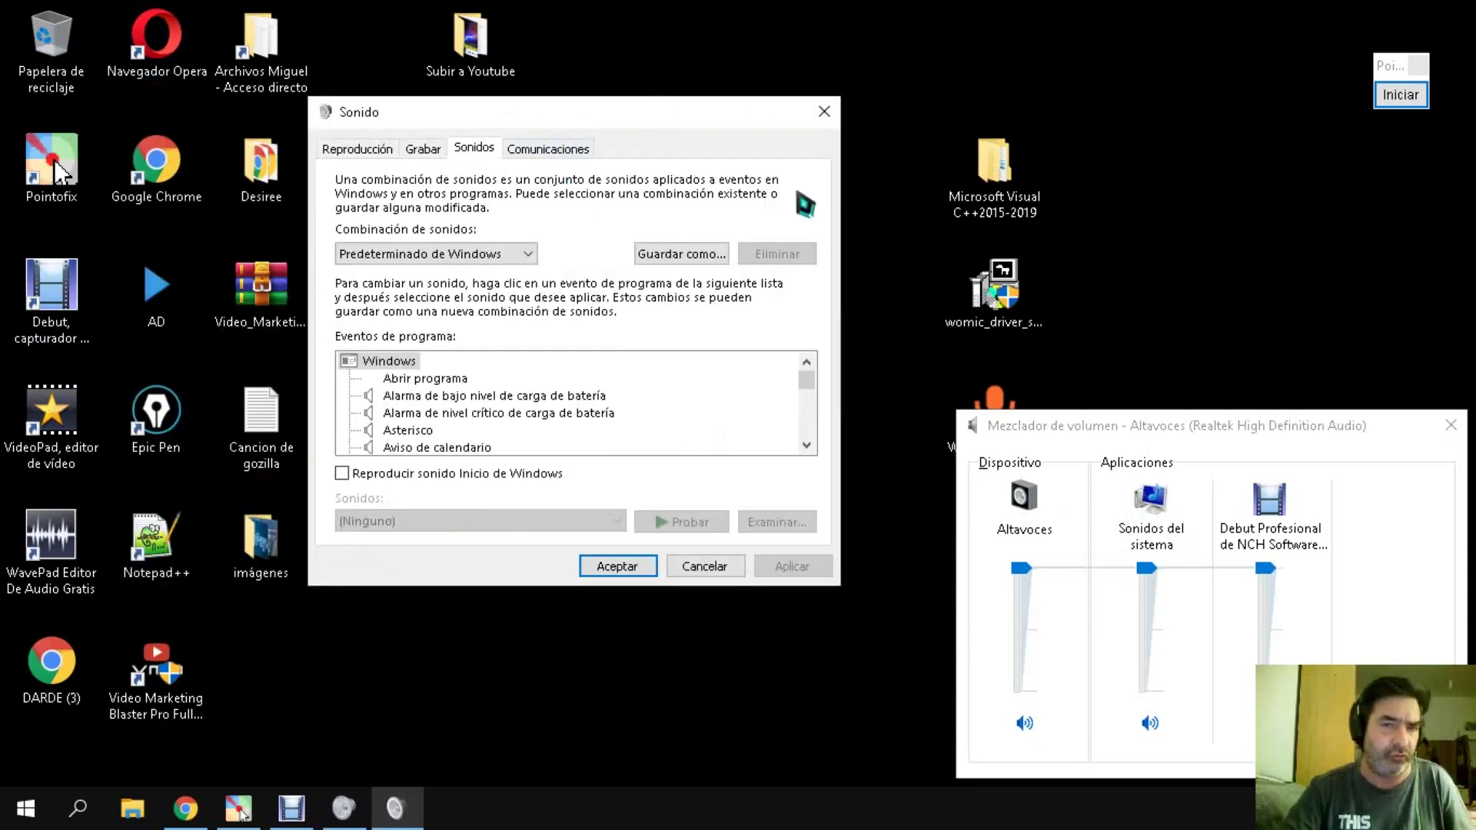
pyautogui.click(1450, 425)
# Open the level settings of the default Realtek High Definition Audio microphone among the recording devices.
pyautogui.click(1401, 94)
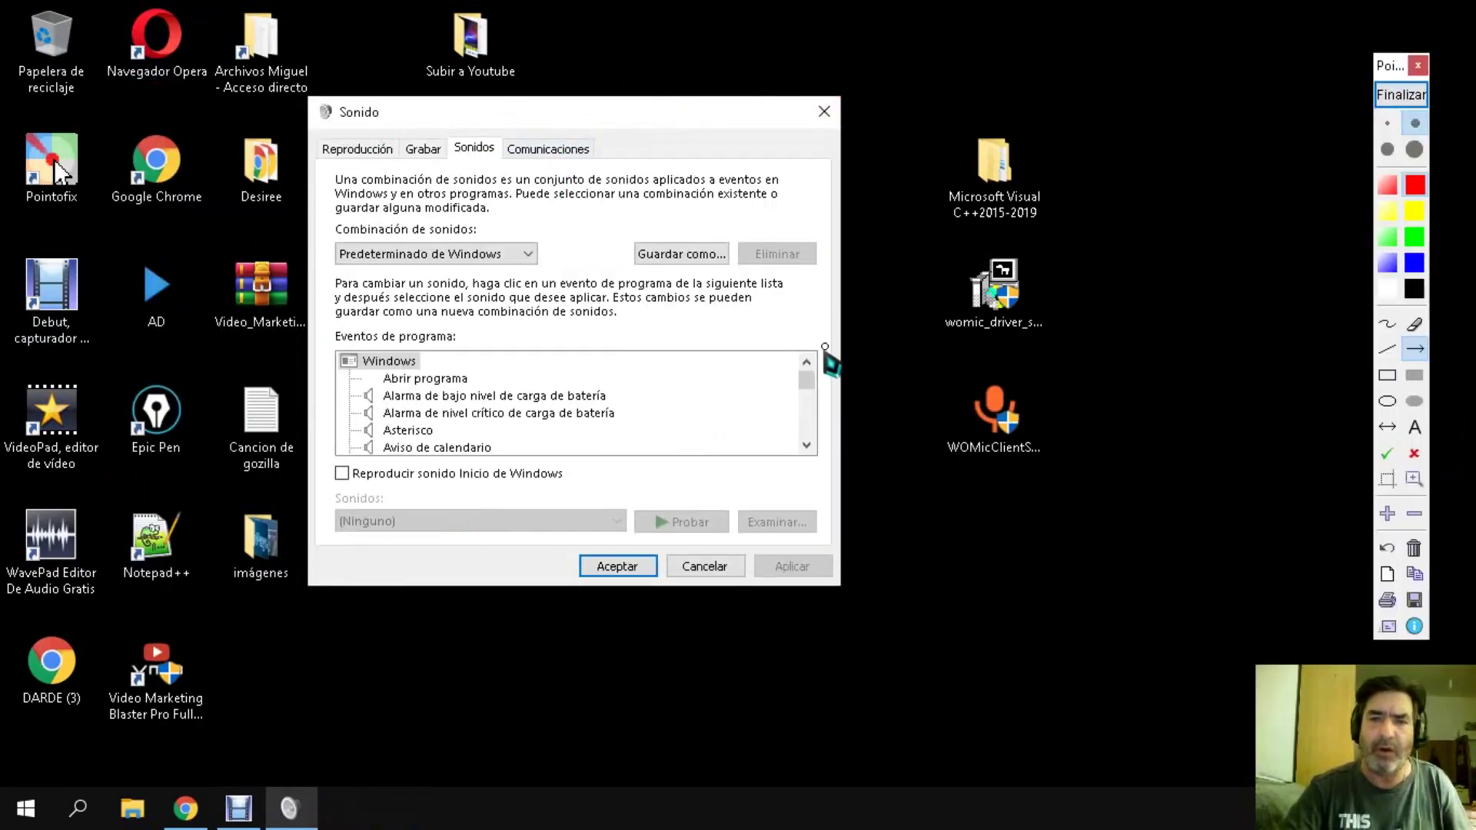
pyautogui.scroll(3, 504, 537)
pyautogui.scroll(-1, 463, 534)
pyautogui.scroll(-1, 463, 534)
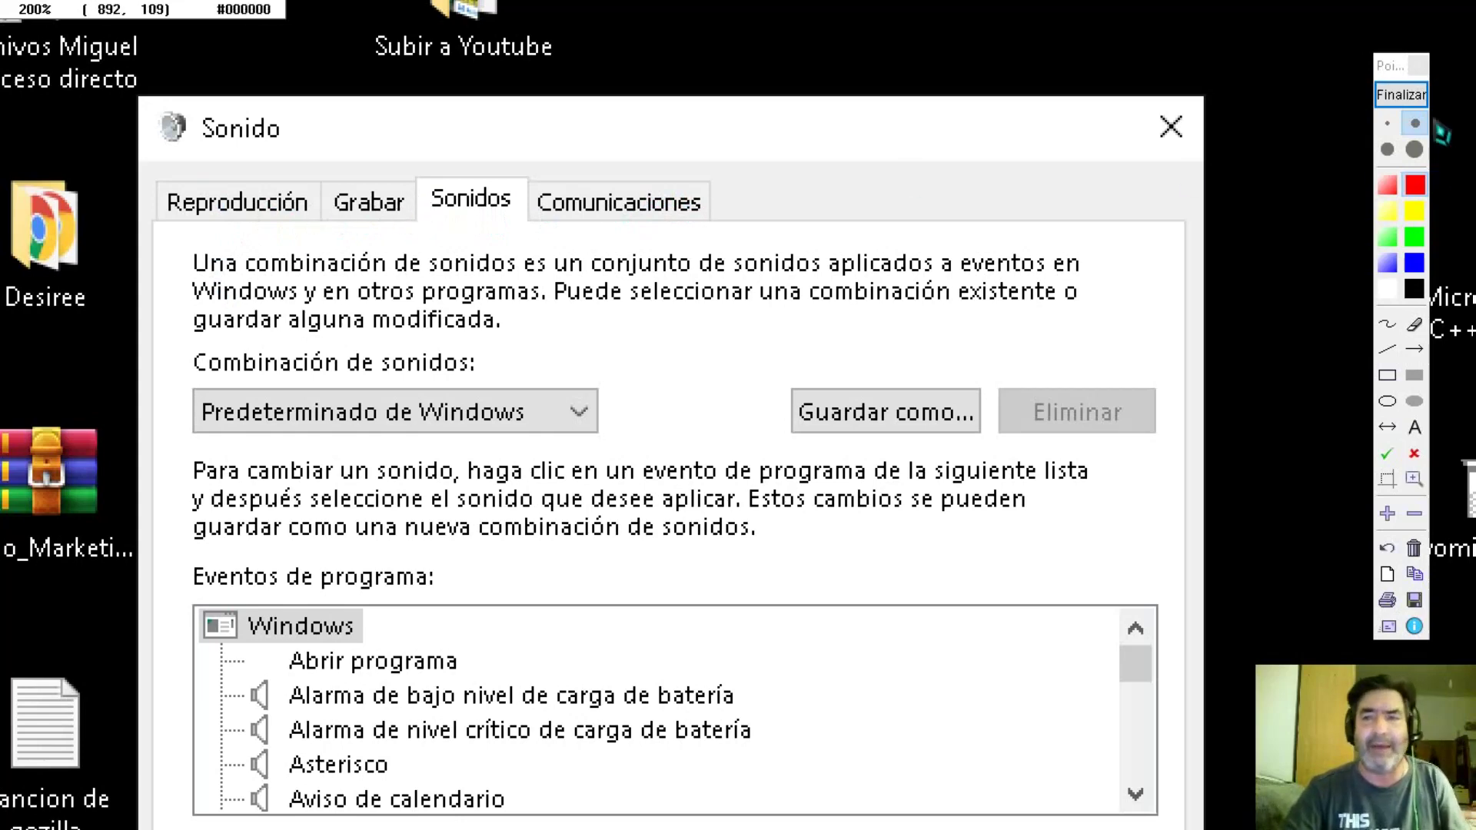
pyautogui.click(1400, 93)
pyautogui.click(423, 148)
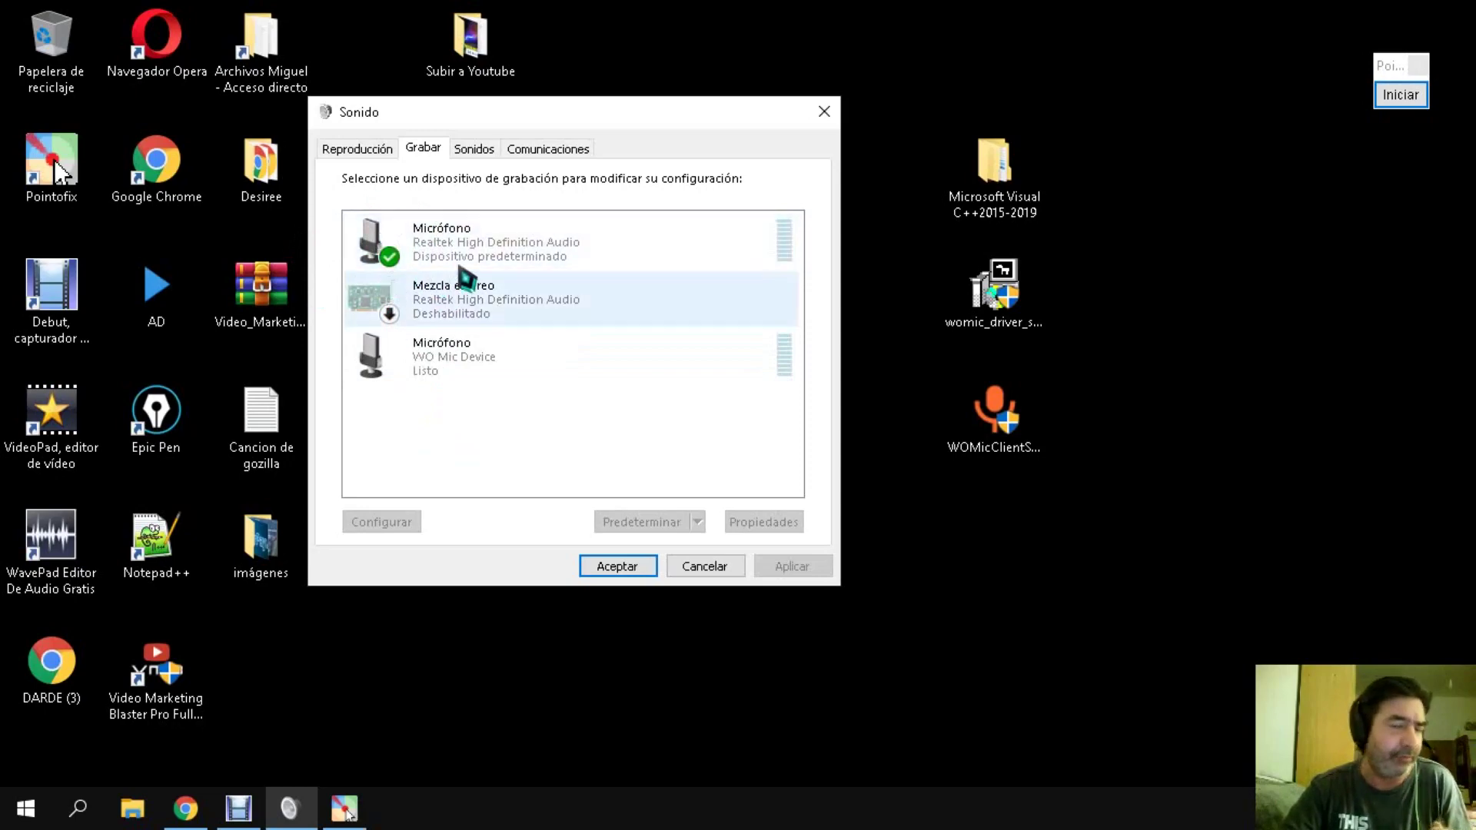
pyautogui.doubleClick(499, 262)
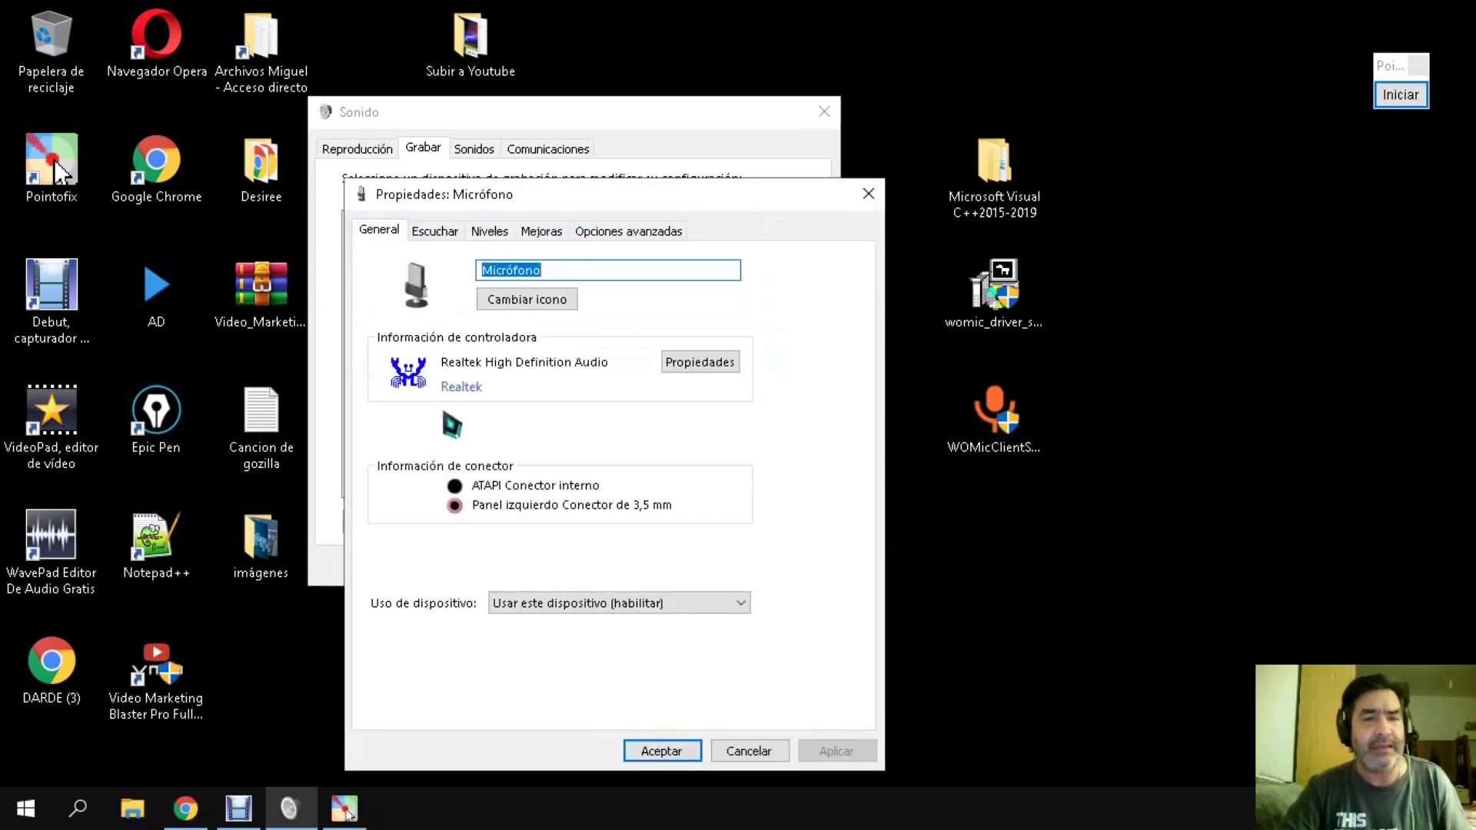
pyautogui.click(487, 234)
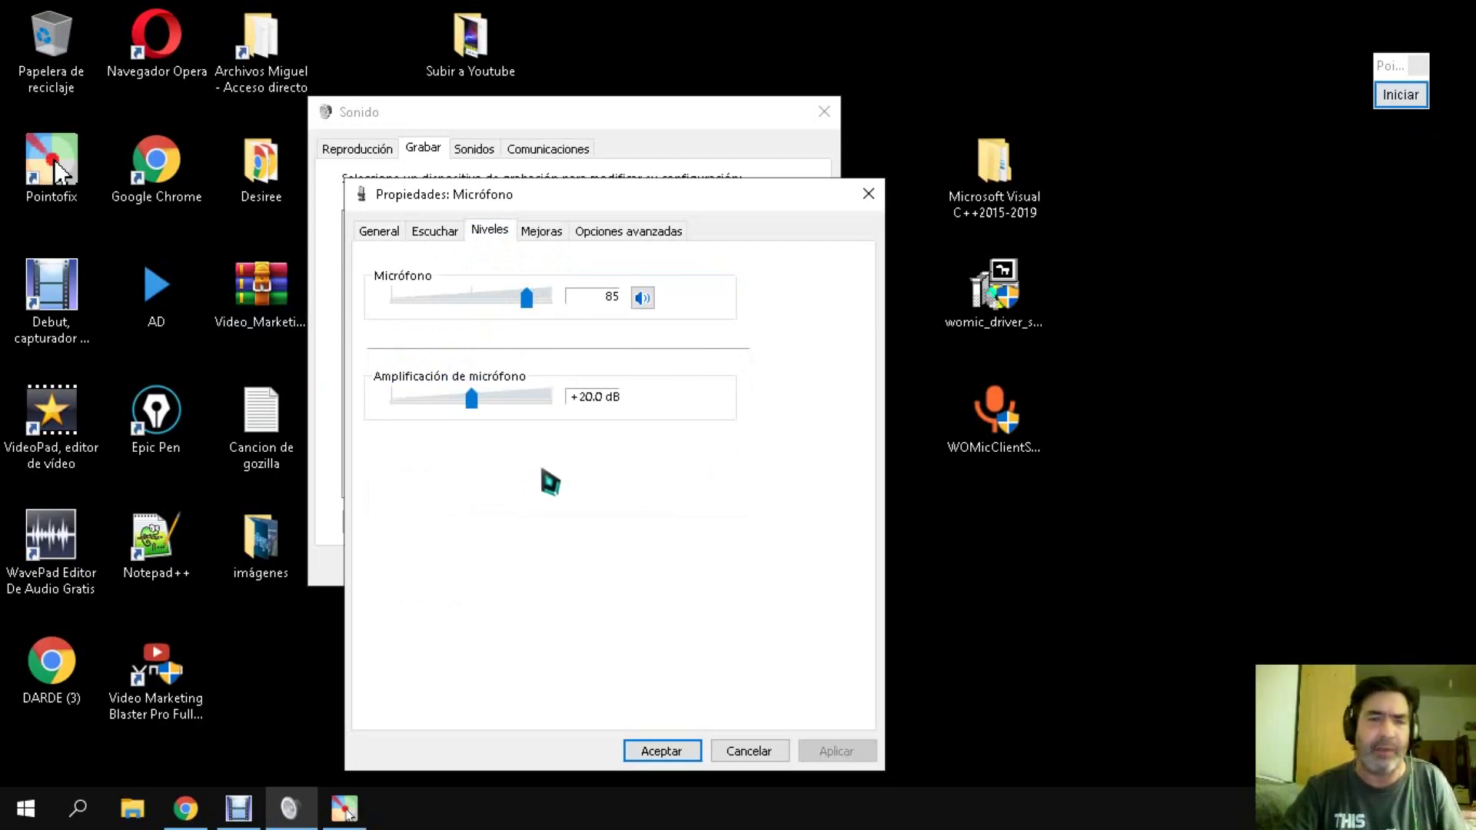
# Examine the microphone's volume and boost levels and check the live recording level meter in Debut.
pyautogui.click(1400, 94)
pyautogui.scroll(1, 675, 510)
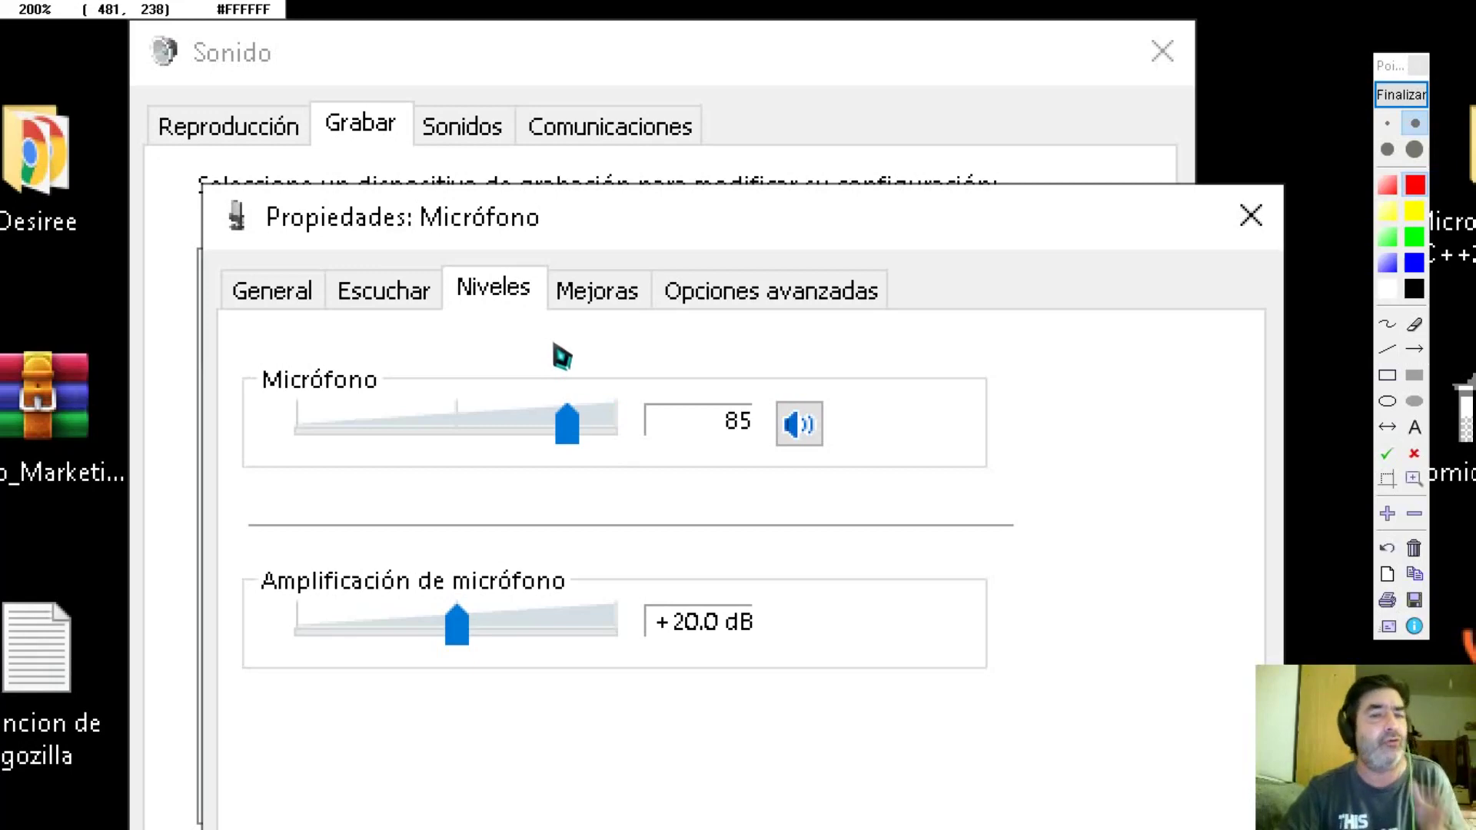
pyautogui.click(1400, 95)
pyautogui.click(239, 807)
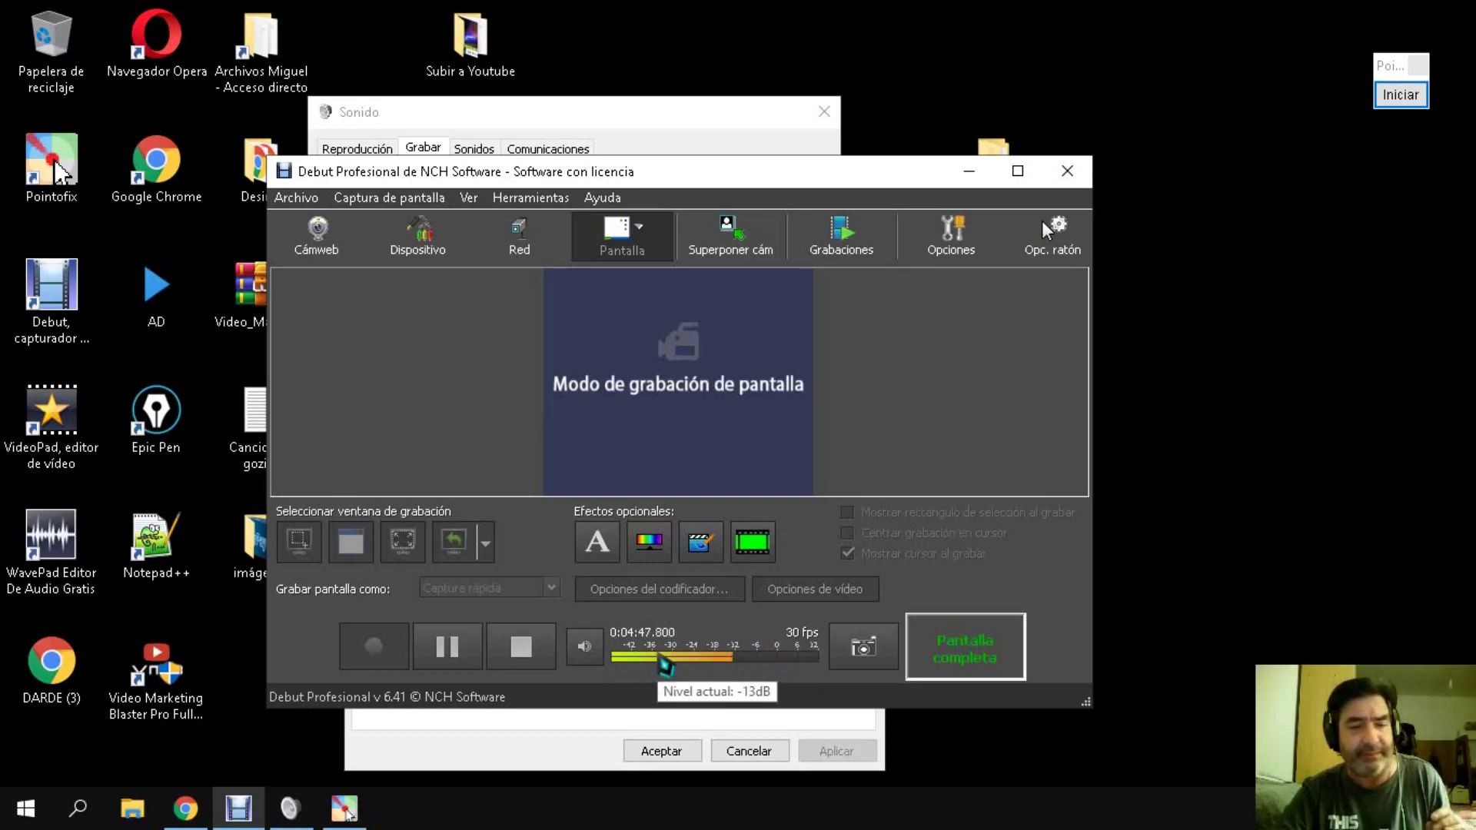
pyautogui.click(968, 176)
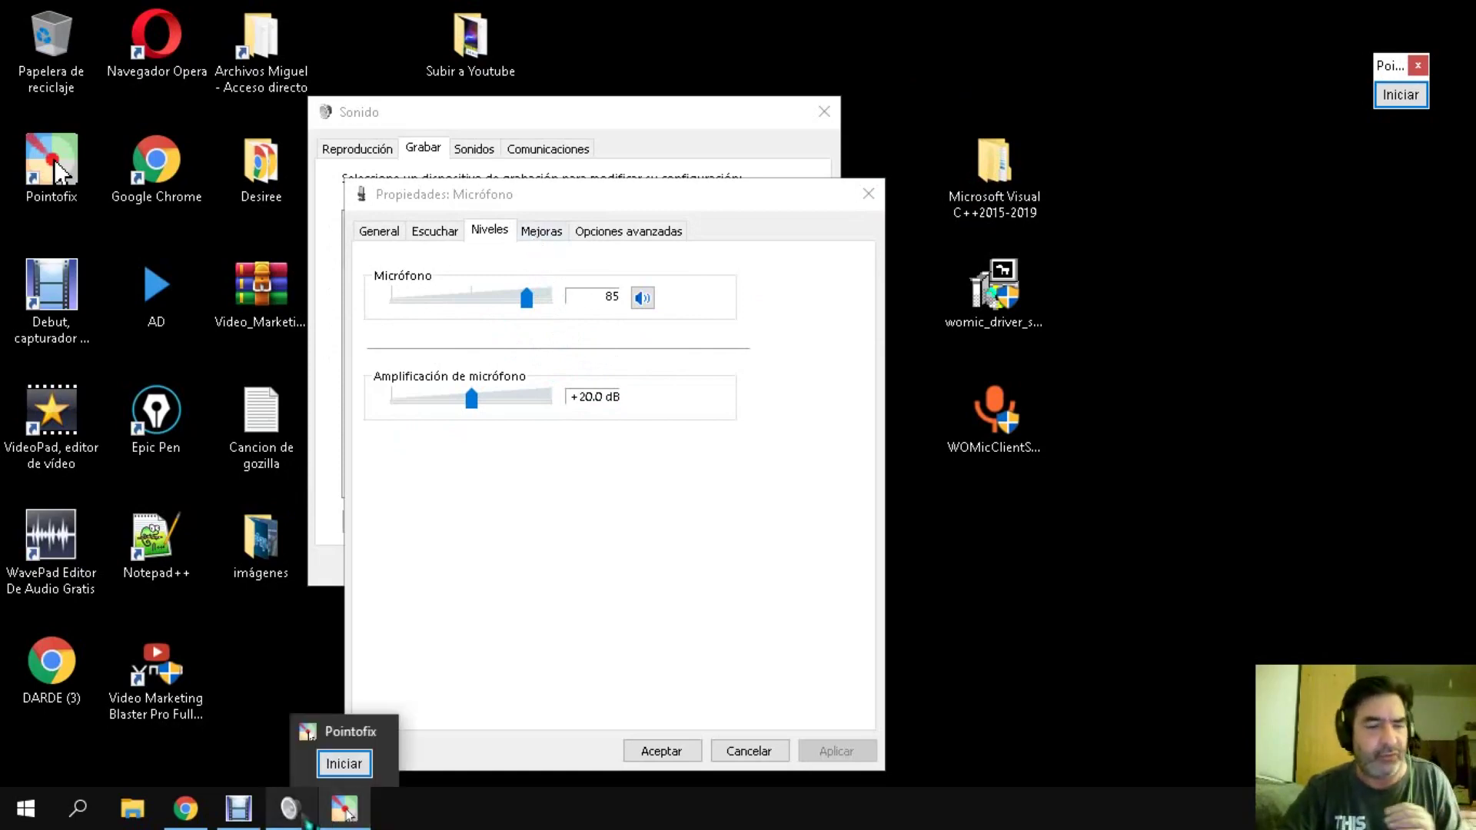
pyautogui.click(239, 809)
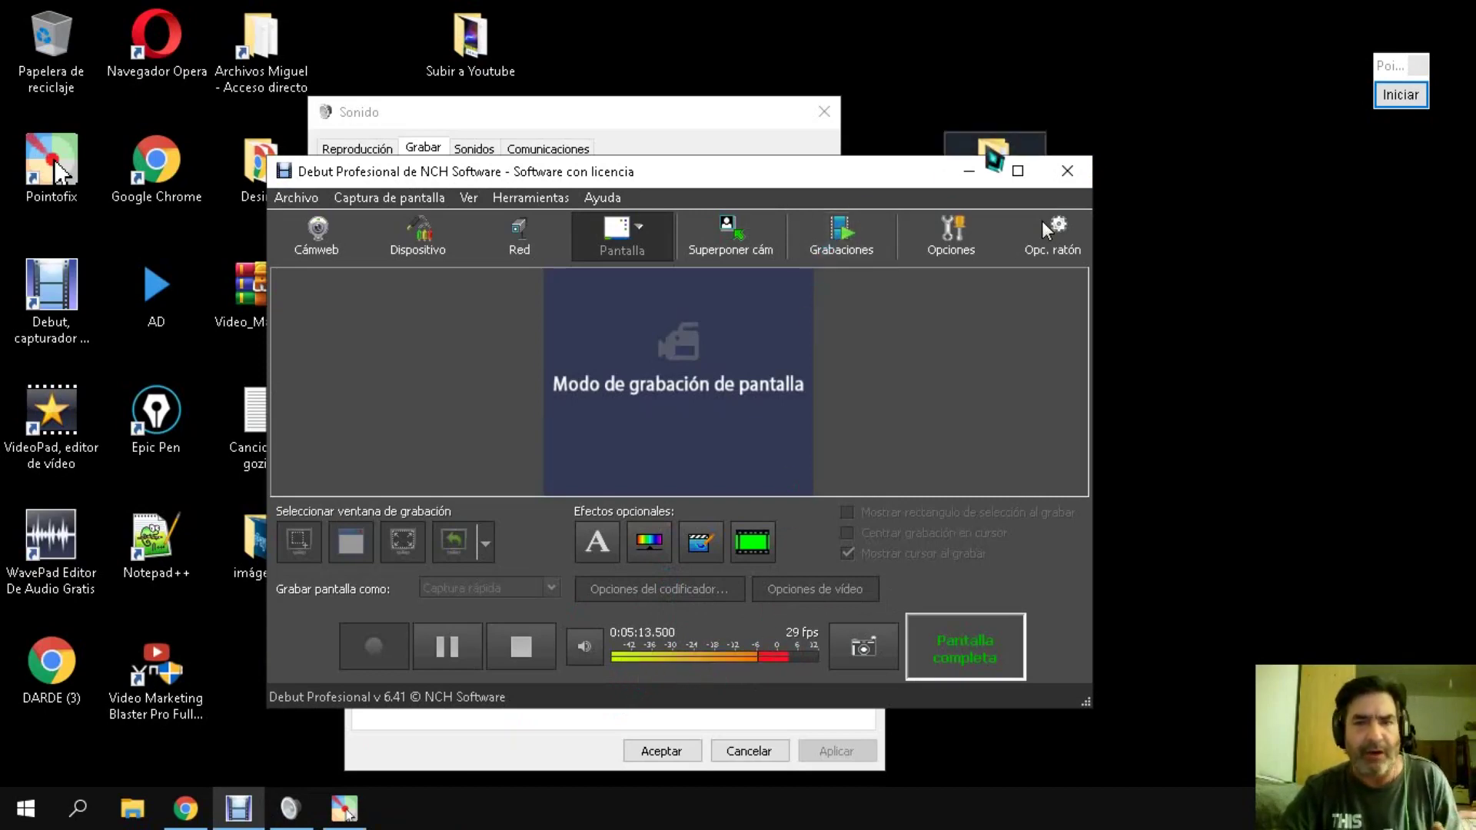
pyautogui.click(970, 172)
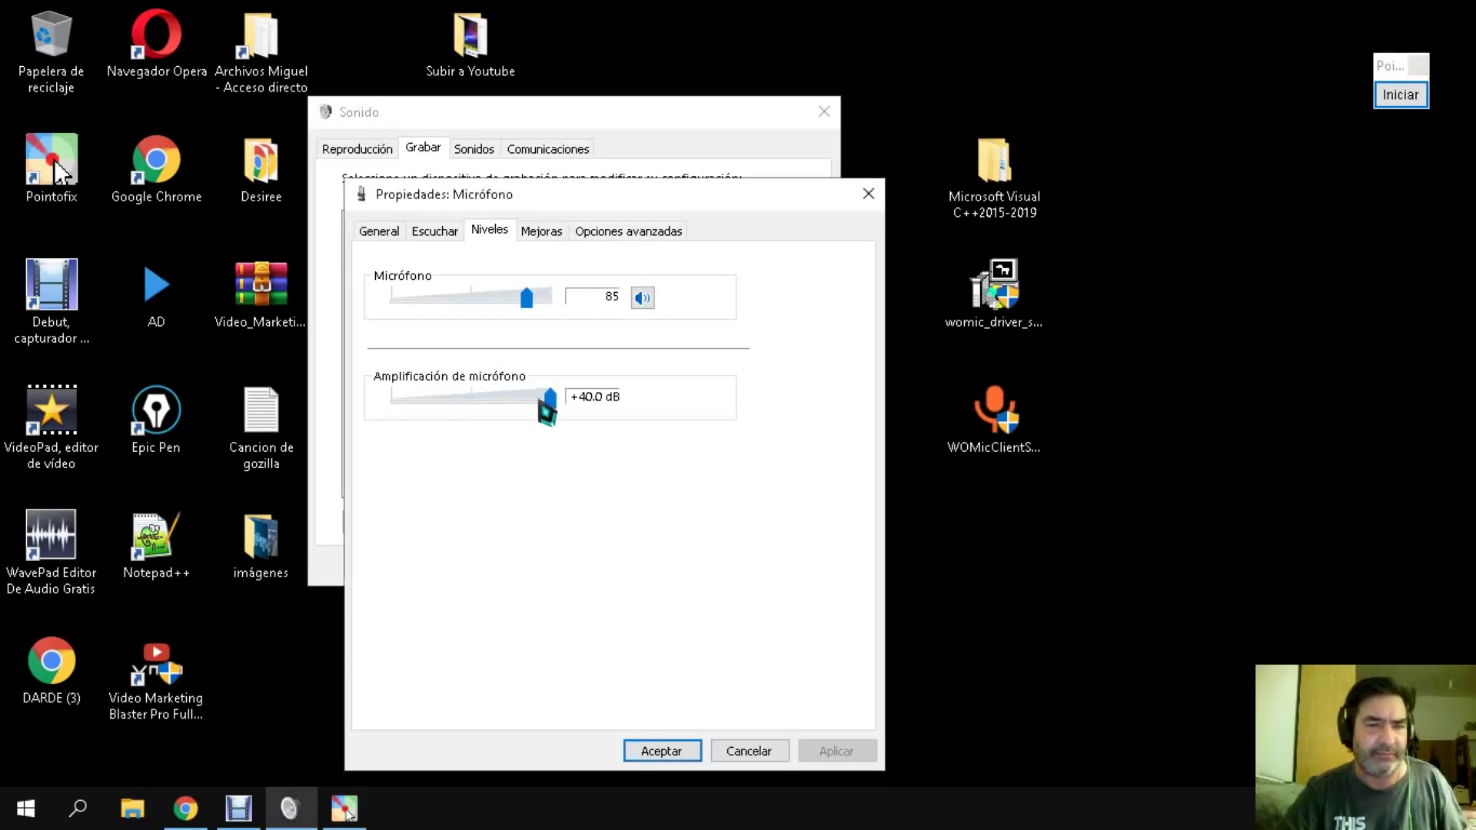
# Try a microphone boost of +40 dB against Debut's recording level meter, and restore the boost to +20 dB.
pyautogui.hotkey('alt', 'Tab')
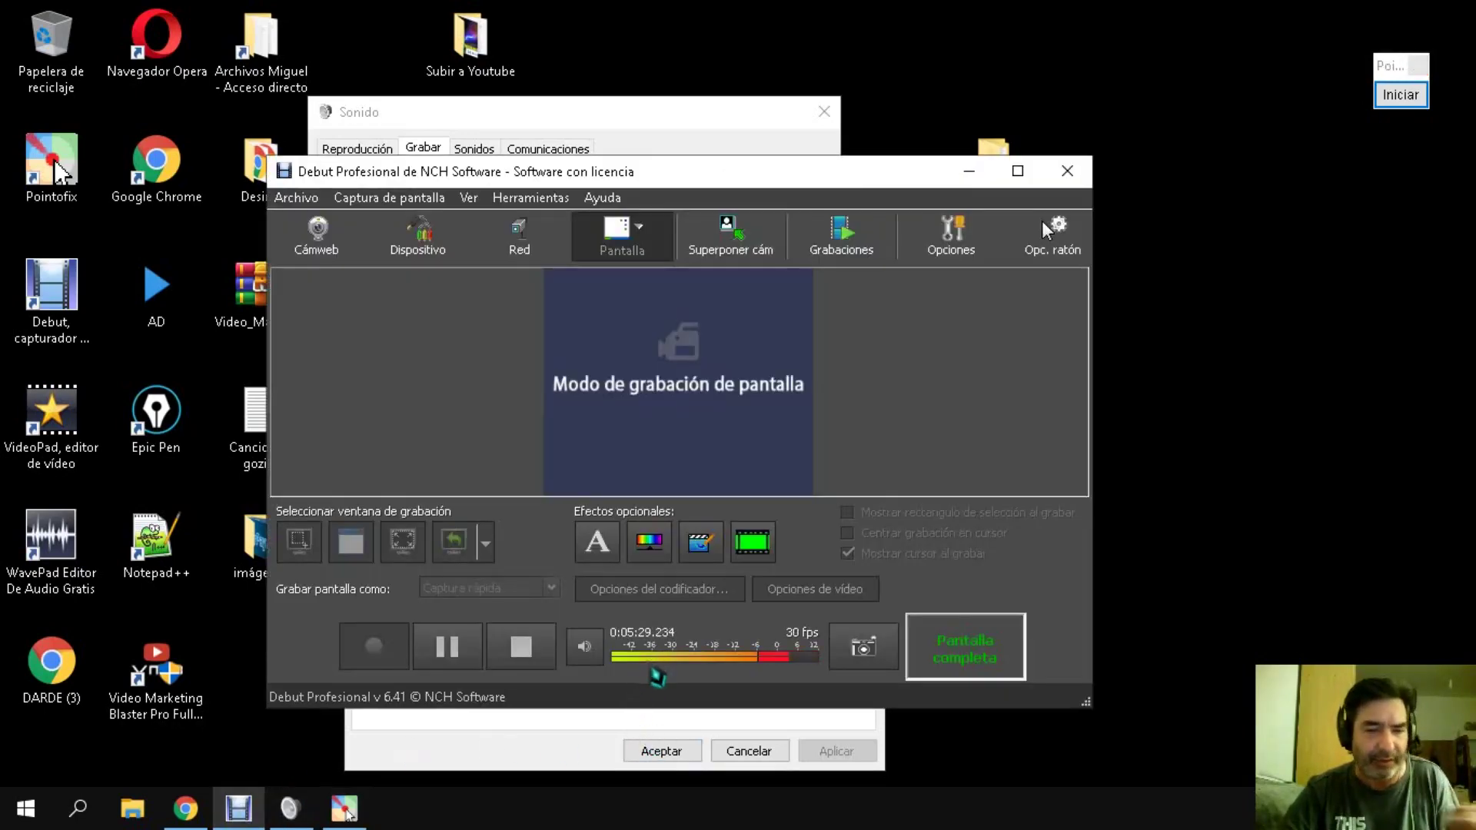
pyautogui.moveTo(652, 672)
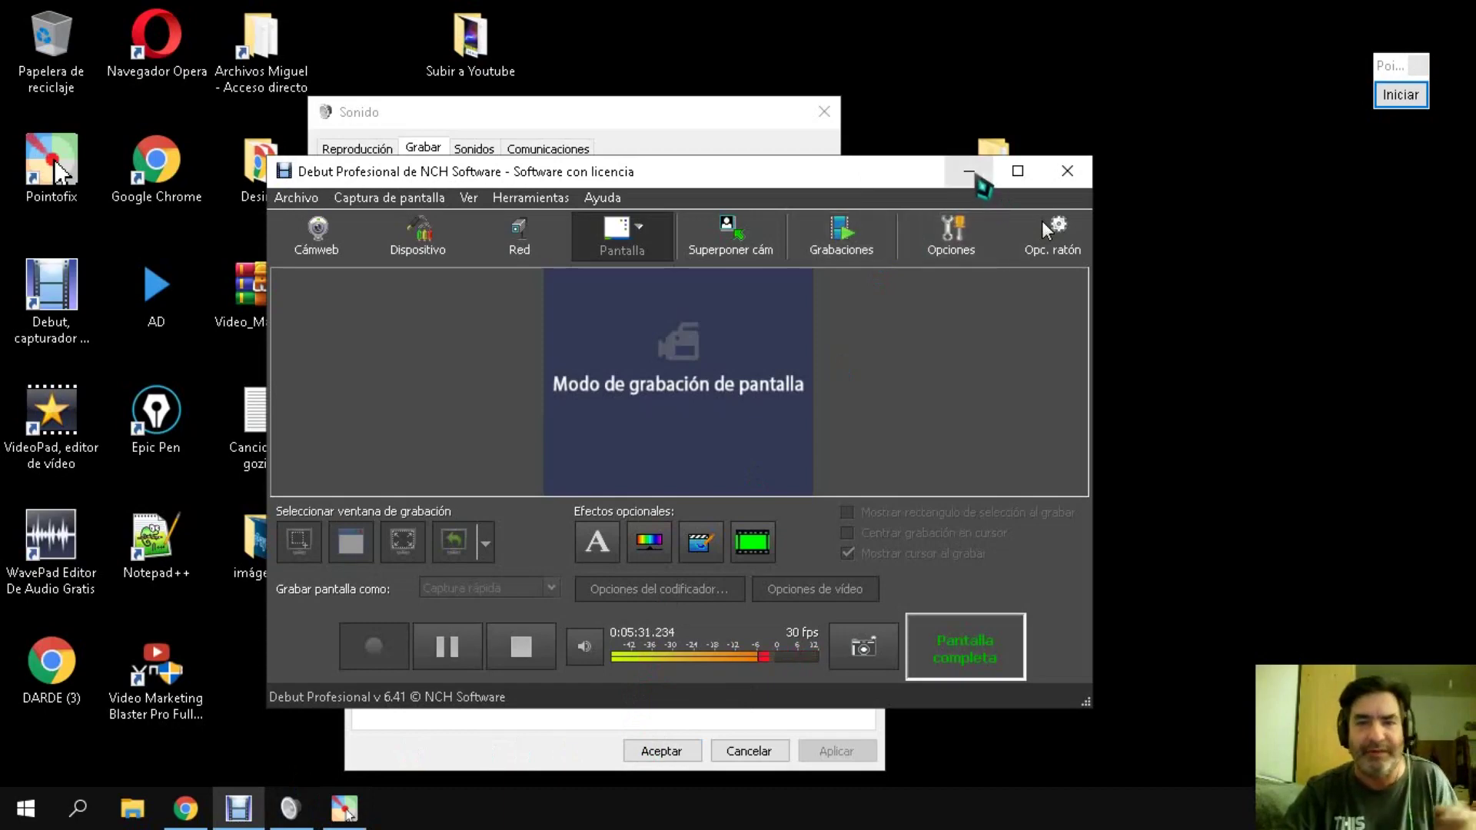
pyautogui.click(969, 172)
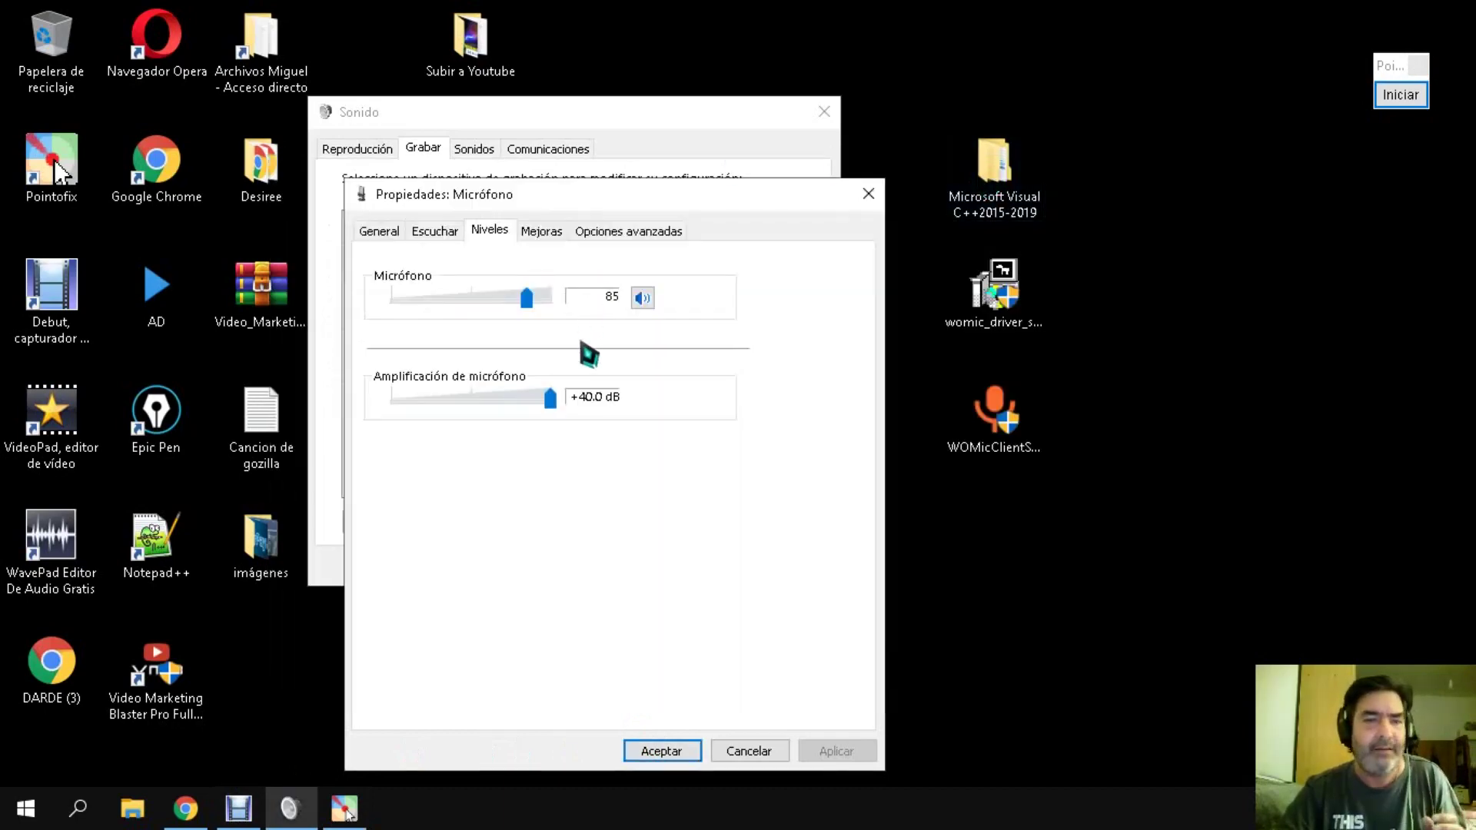
pyautogui.click(465, 404)
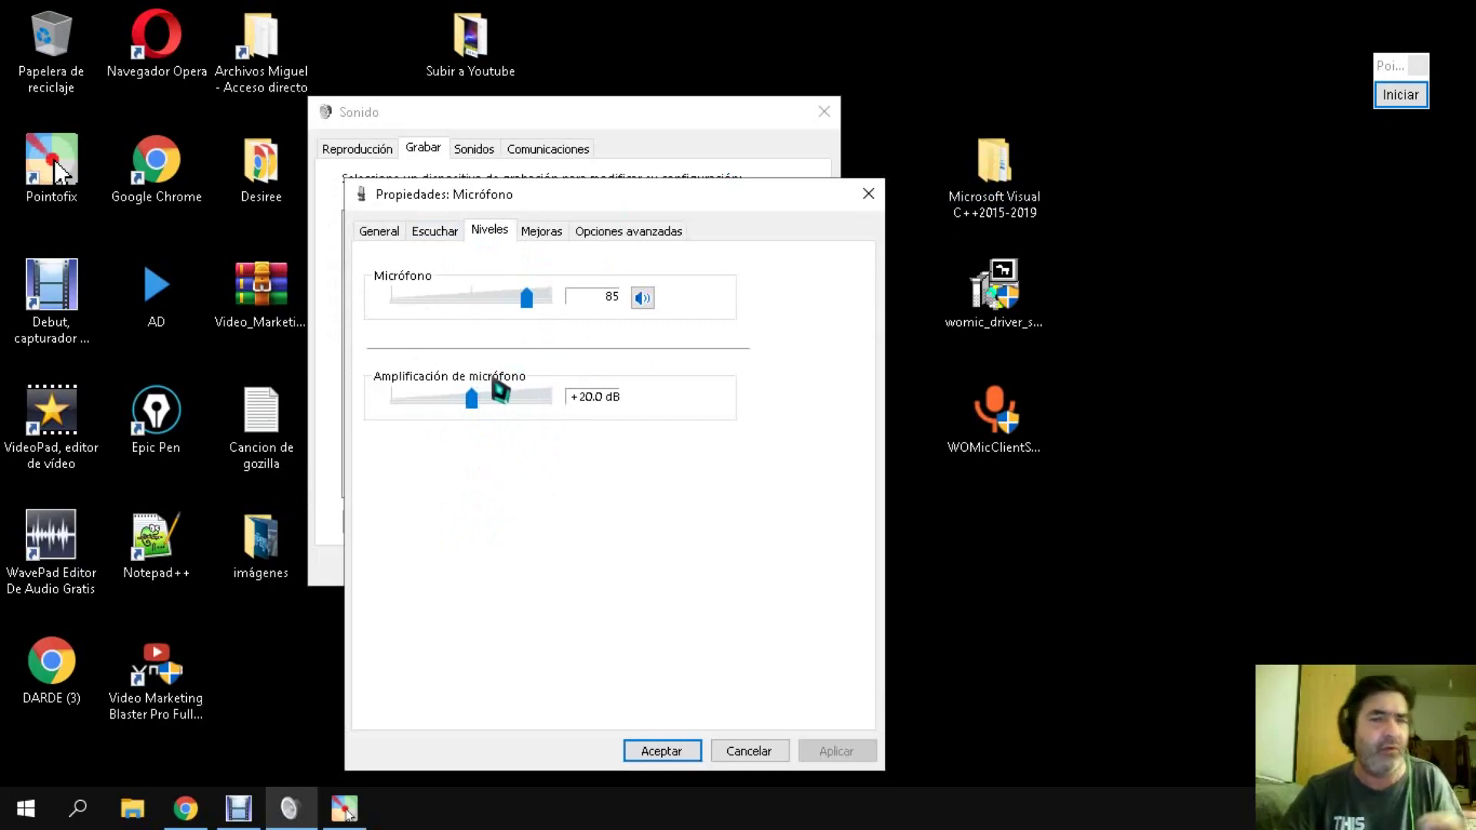
# Review the microphone's noise suppression and echo cancellation enhancements, and accept the microphone properties and Sound settings.
pyautogui.click(553, 239)
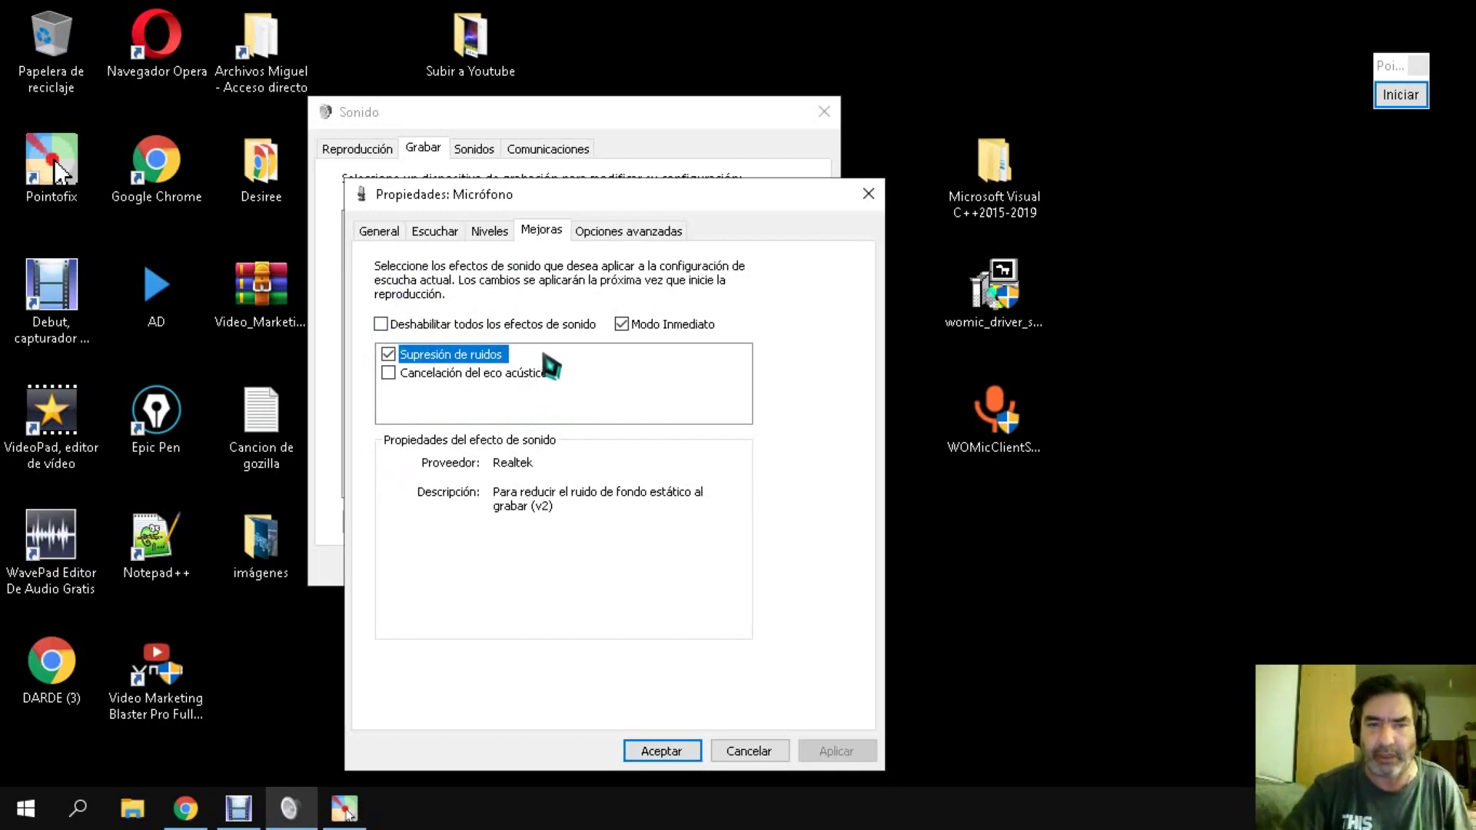
pyautogui.click(493, 237)
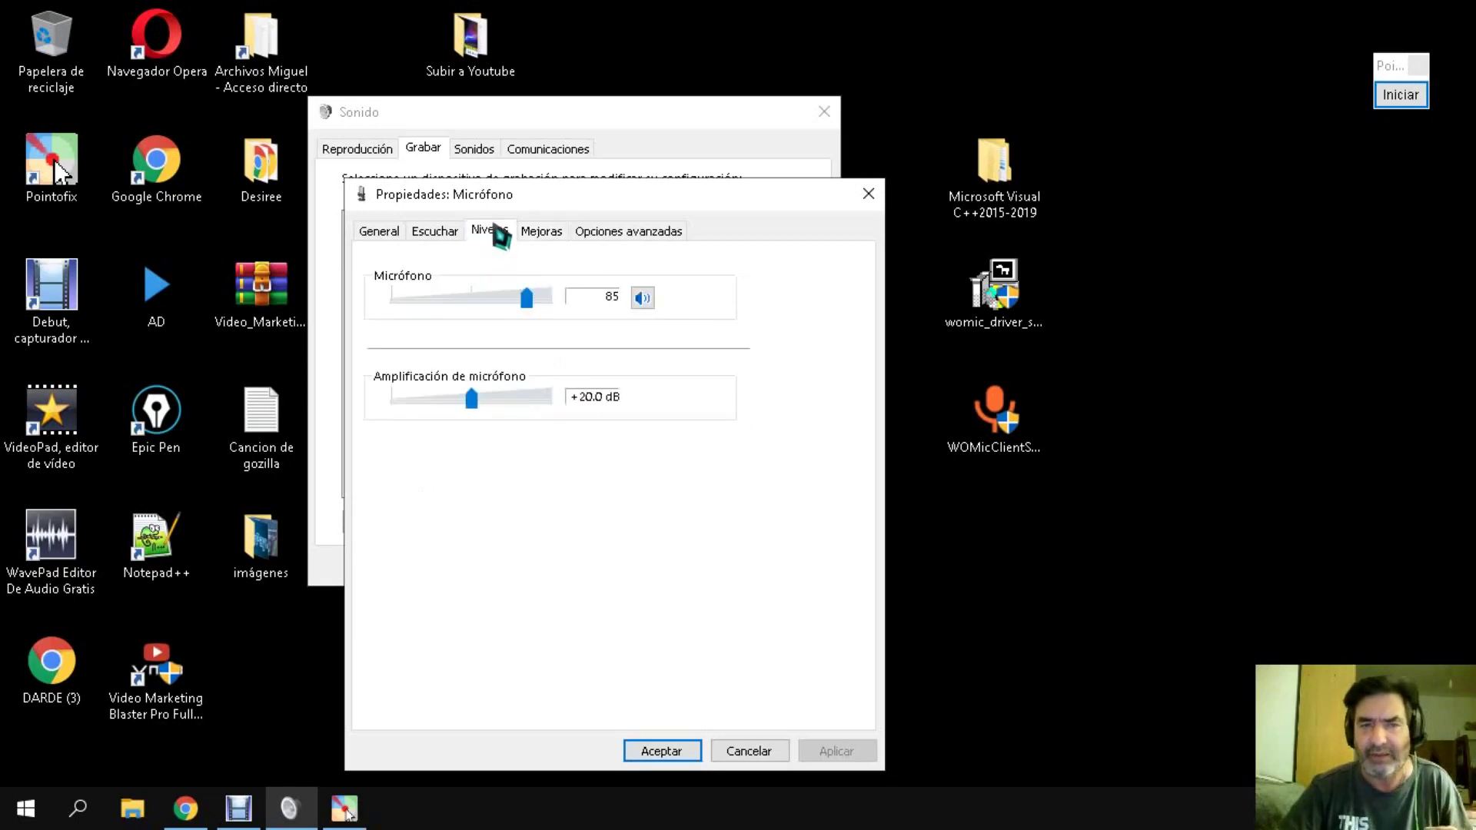
pyautogui.click(660, 750)
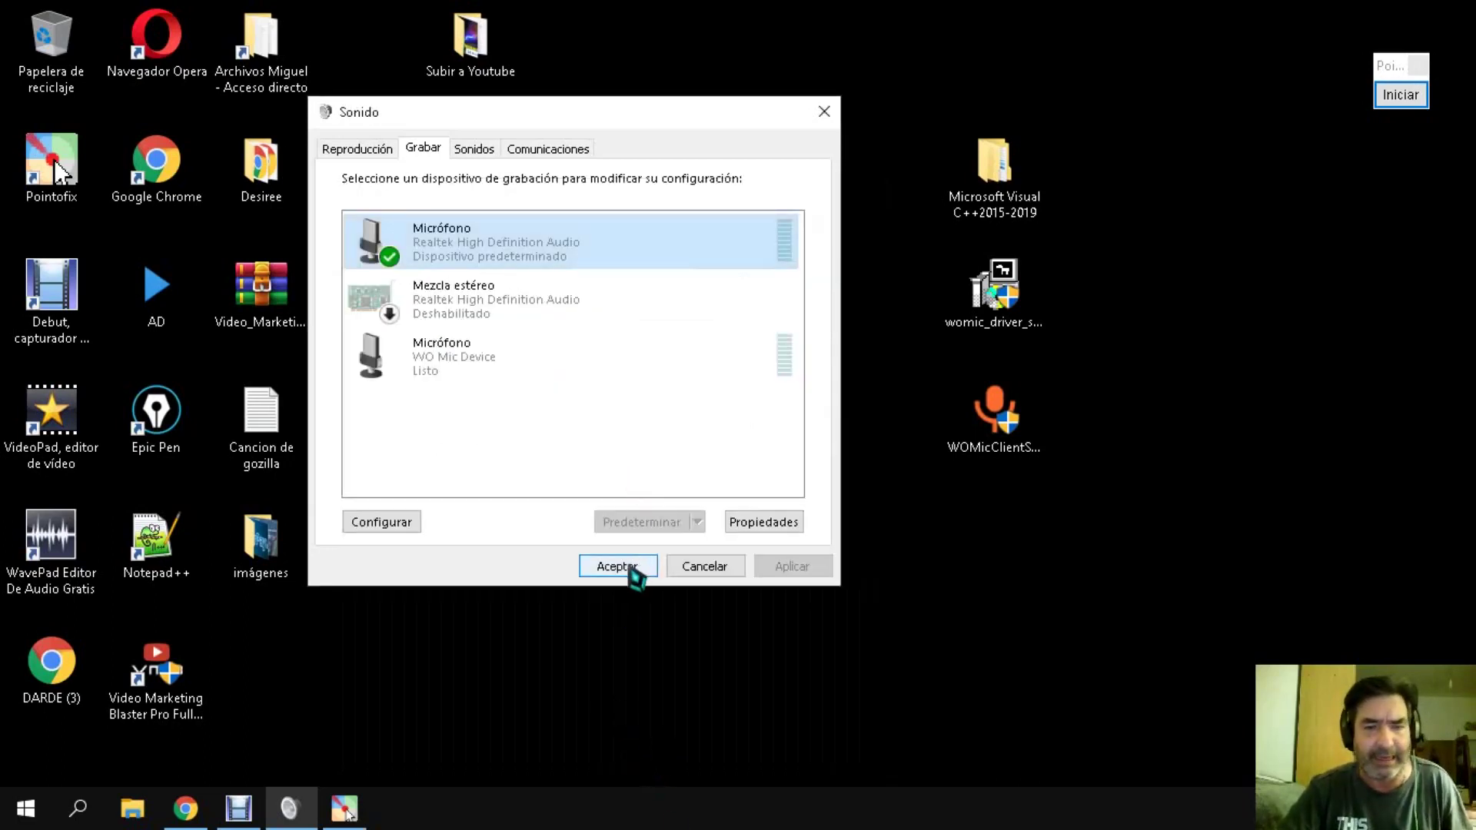
pyautogui.click(631, 570)
# Switch to Acer HD Audio Manager and review its microphone and speaker settings.
pyautogui.click(1234, 809)
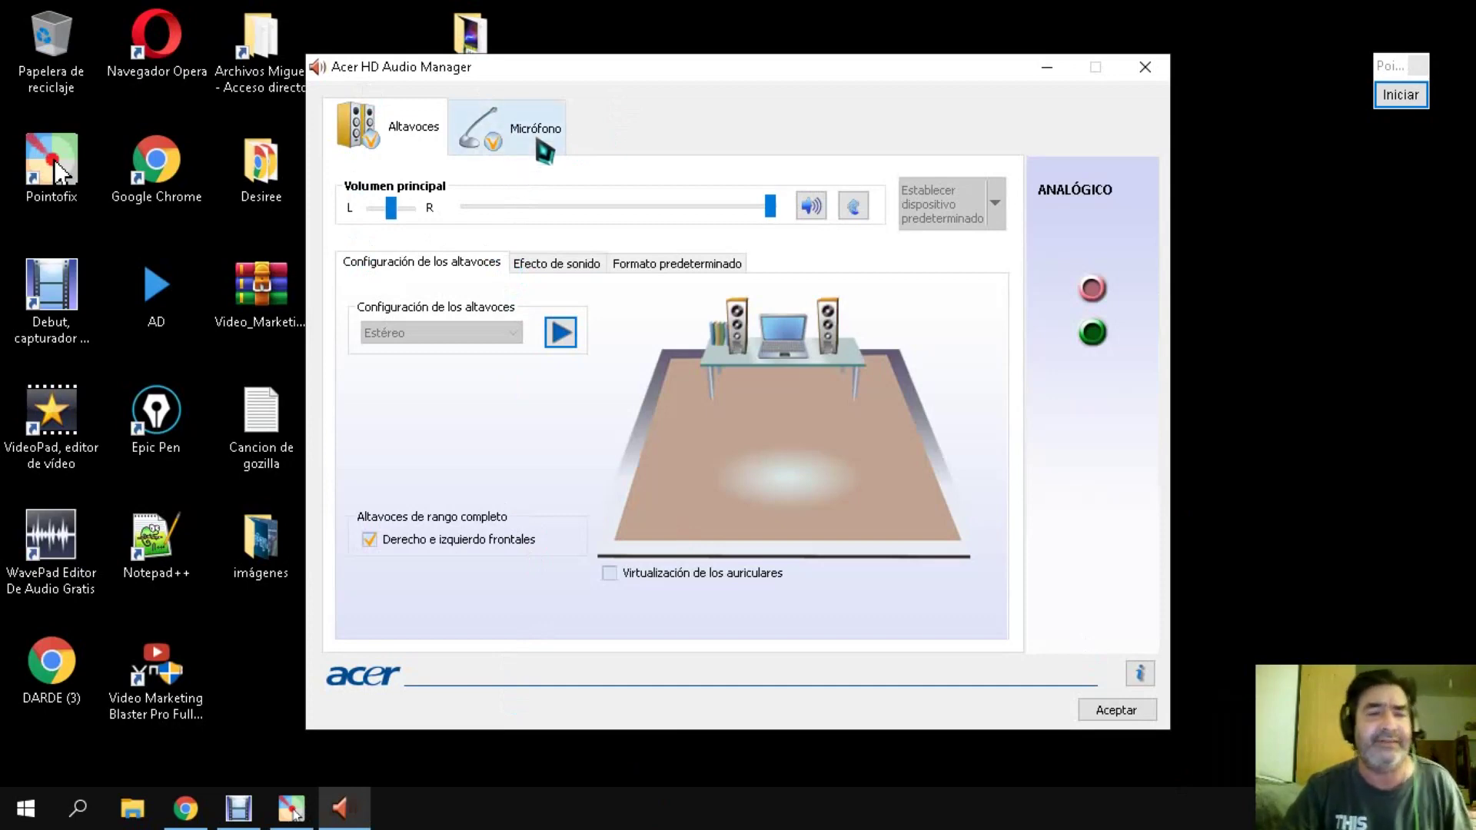
pyautogui.click(545, 151)
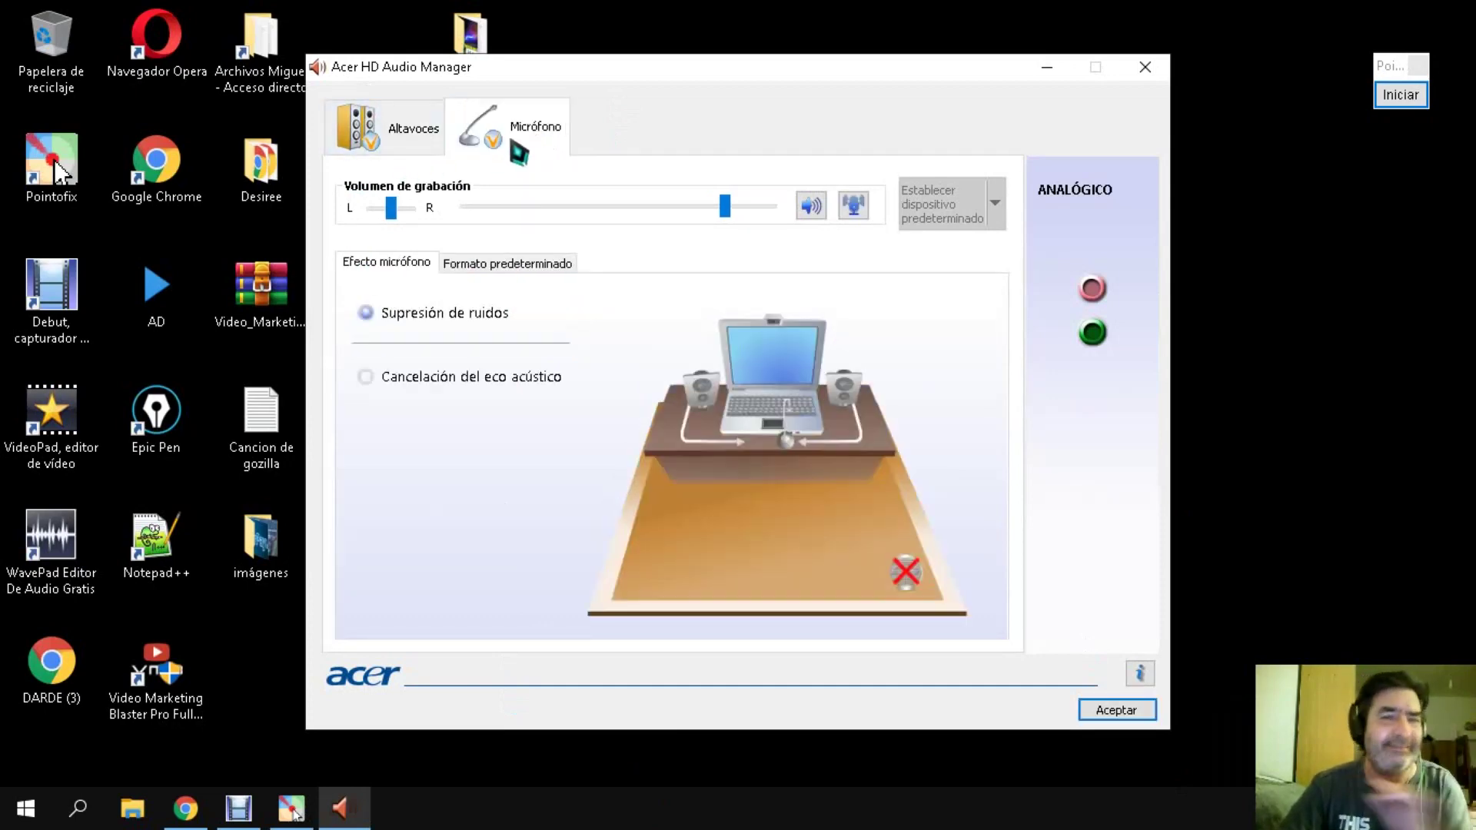
pyautogui.click(380, 146)
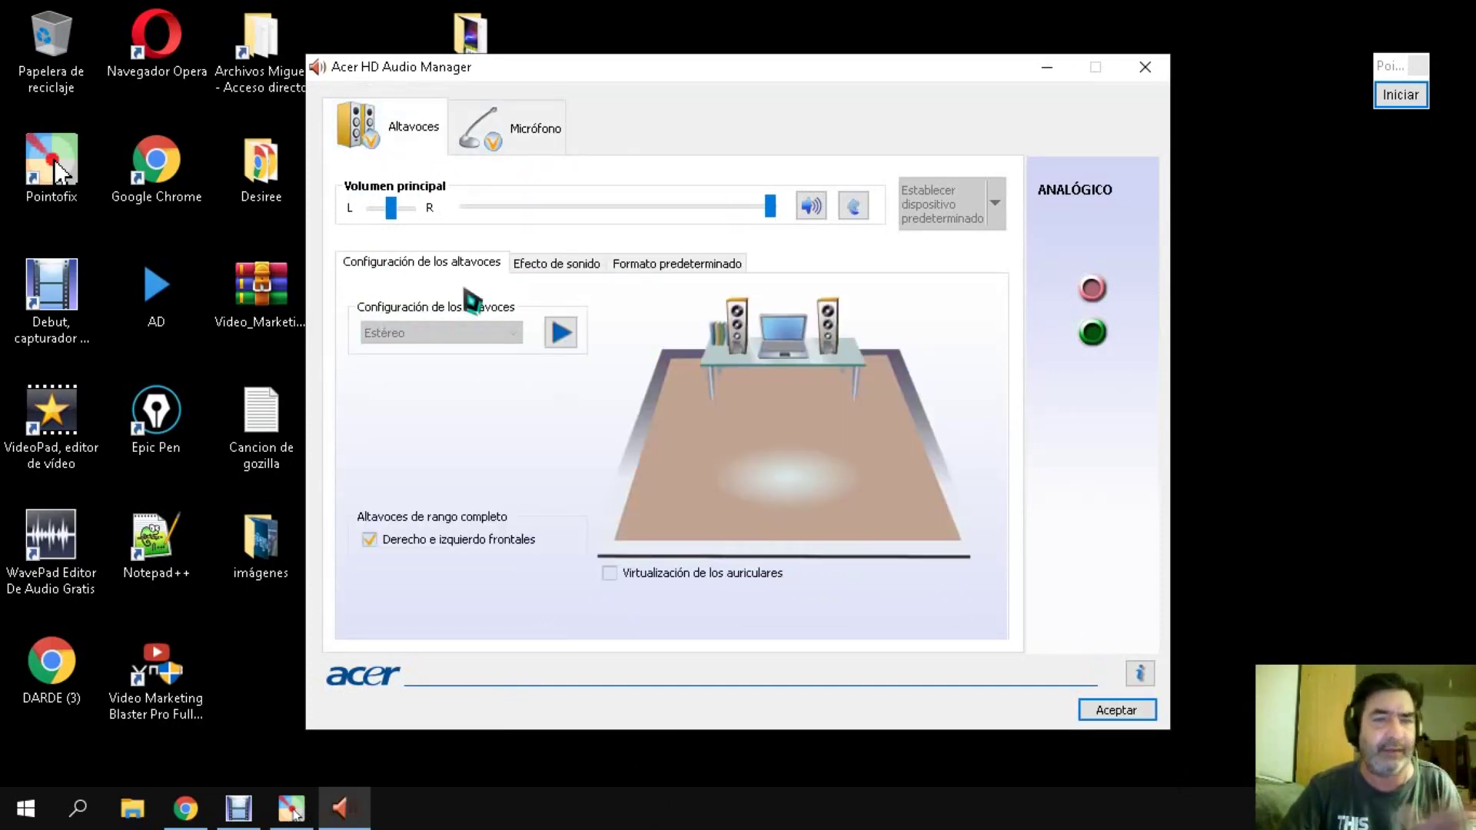
# Reset the speakers' environment sound effect and leave sound equalization turned off.
pyautogui.click(568, 286)
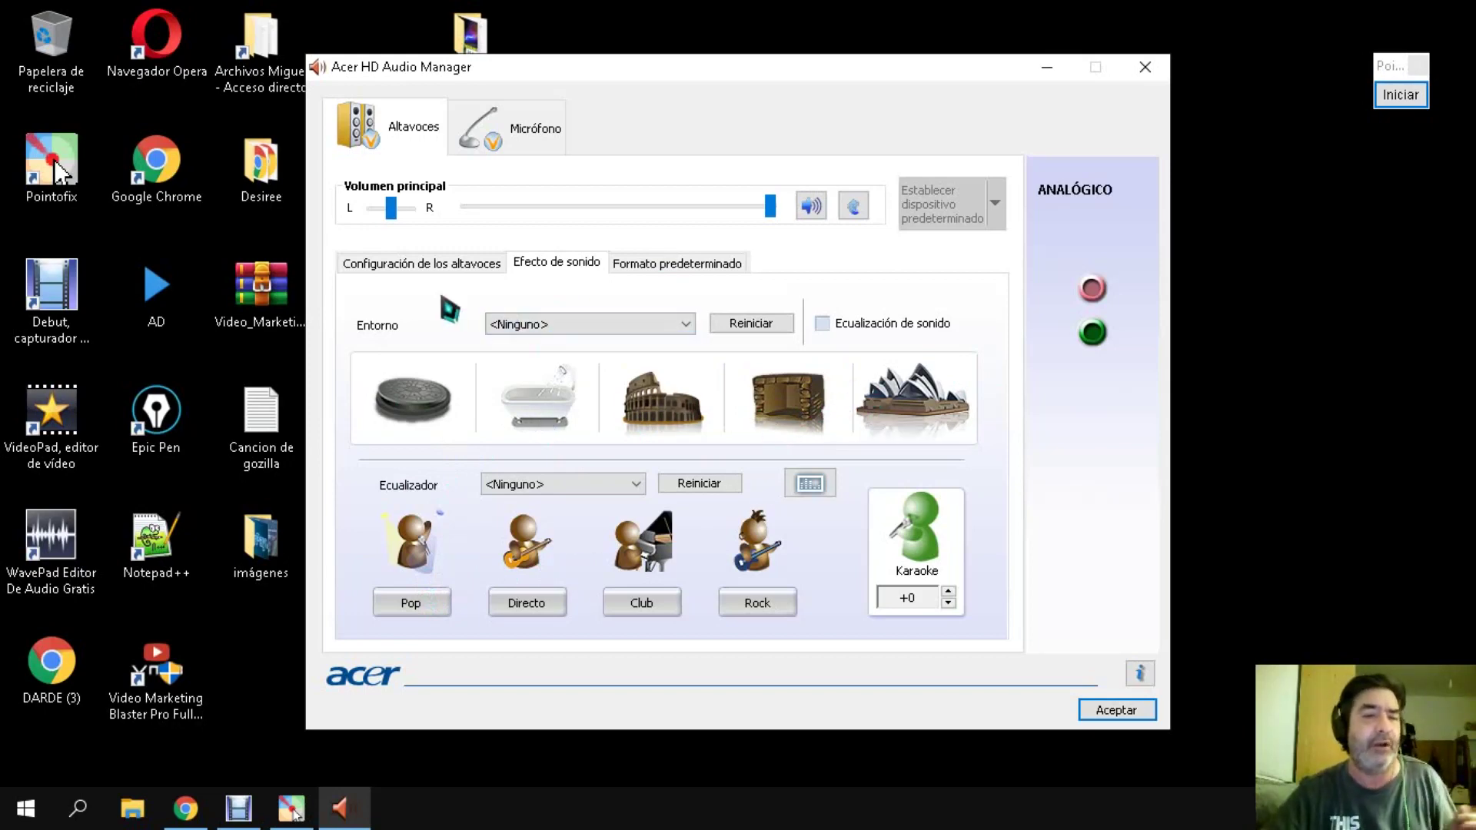
pyautogui.click(750, 324)
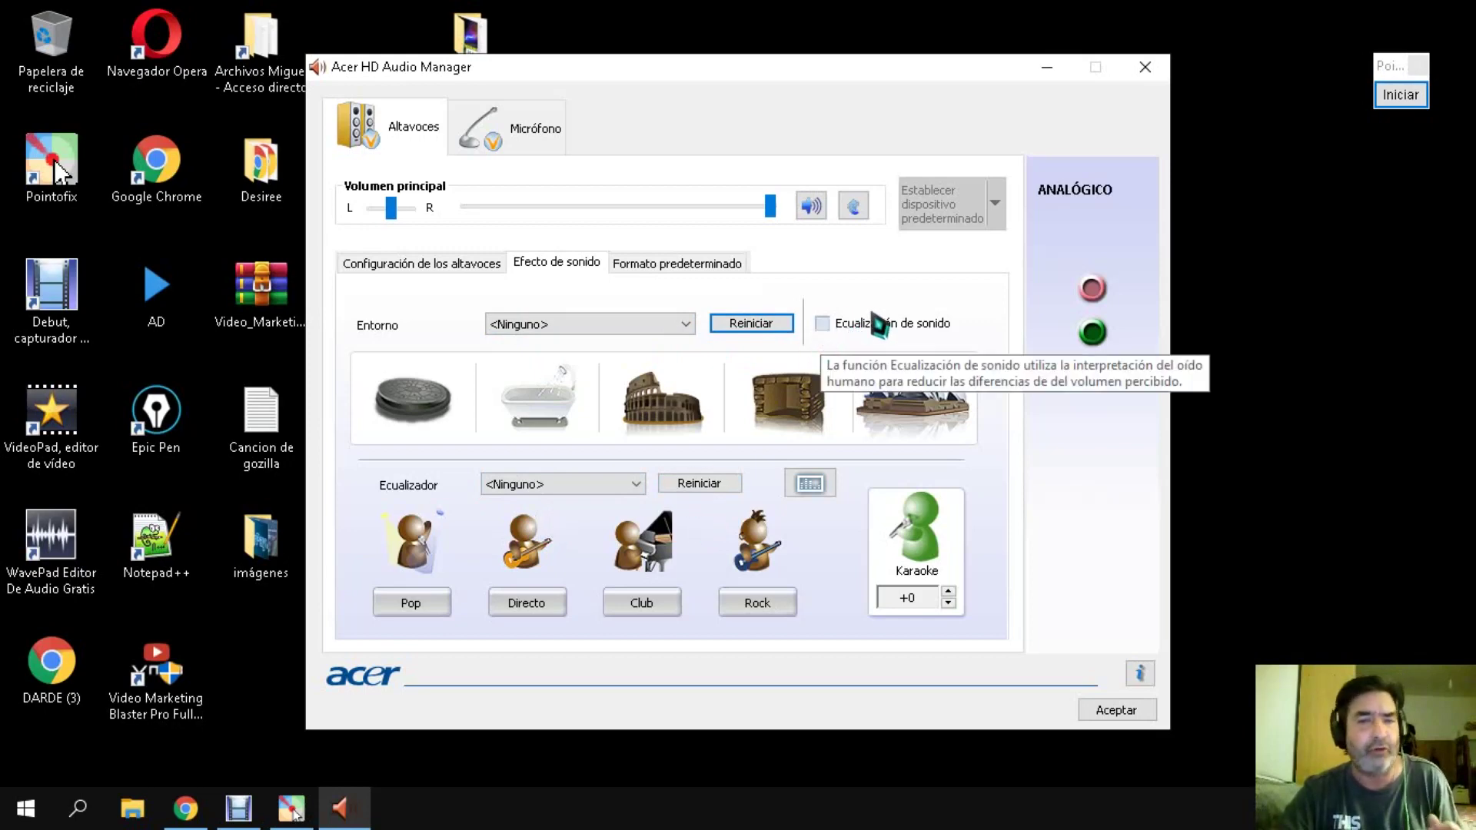
pyautogui.click(826, 322)
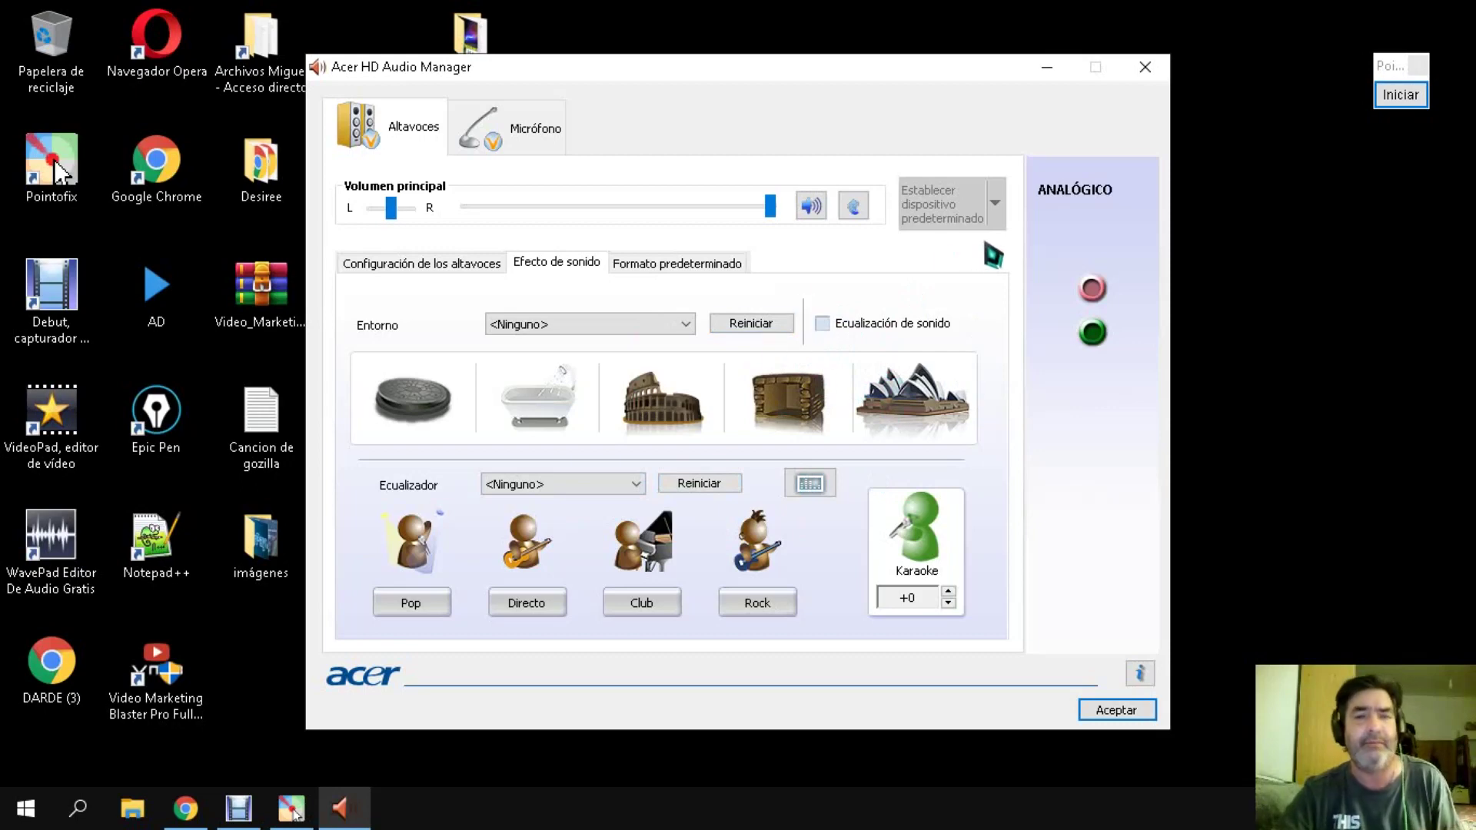
# Review the microphone's recording volume and power boost in the audio manager, and accept the settings.
pyautogui.click(488, 138)
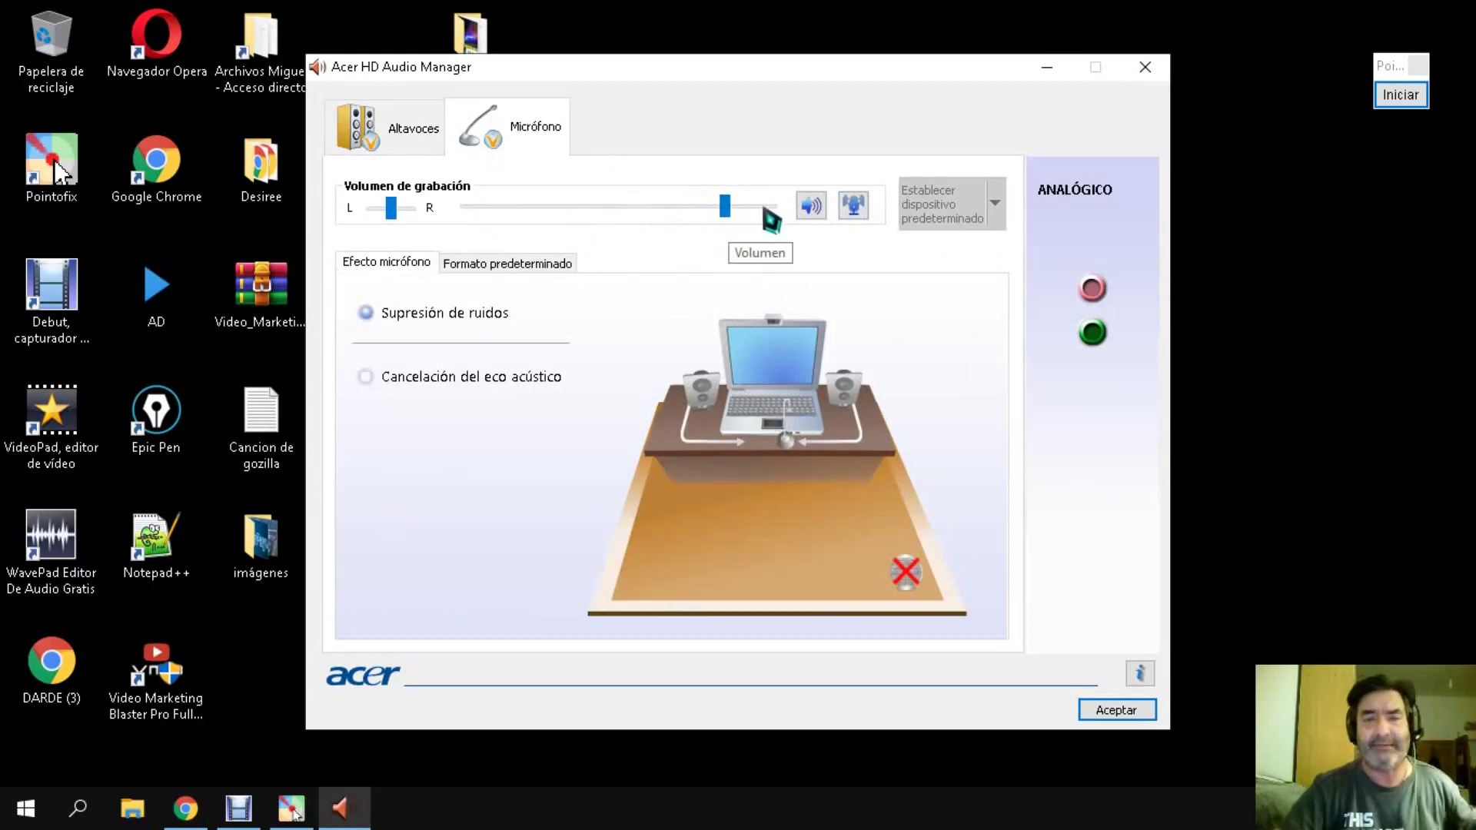
pyautogui.click(859, 216)
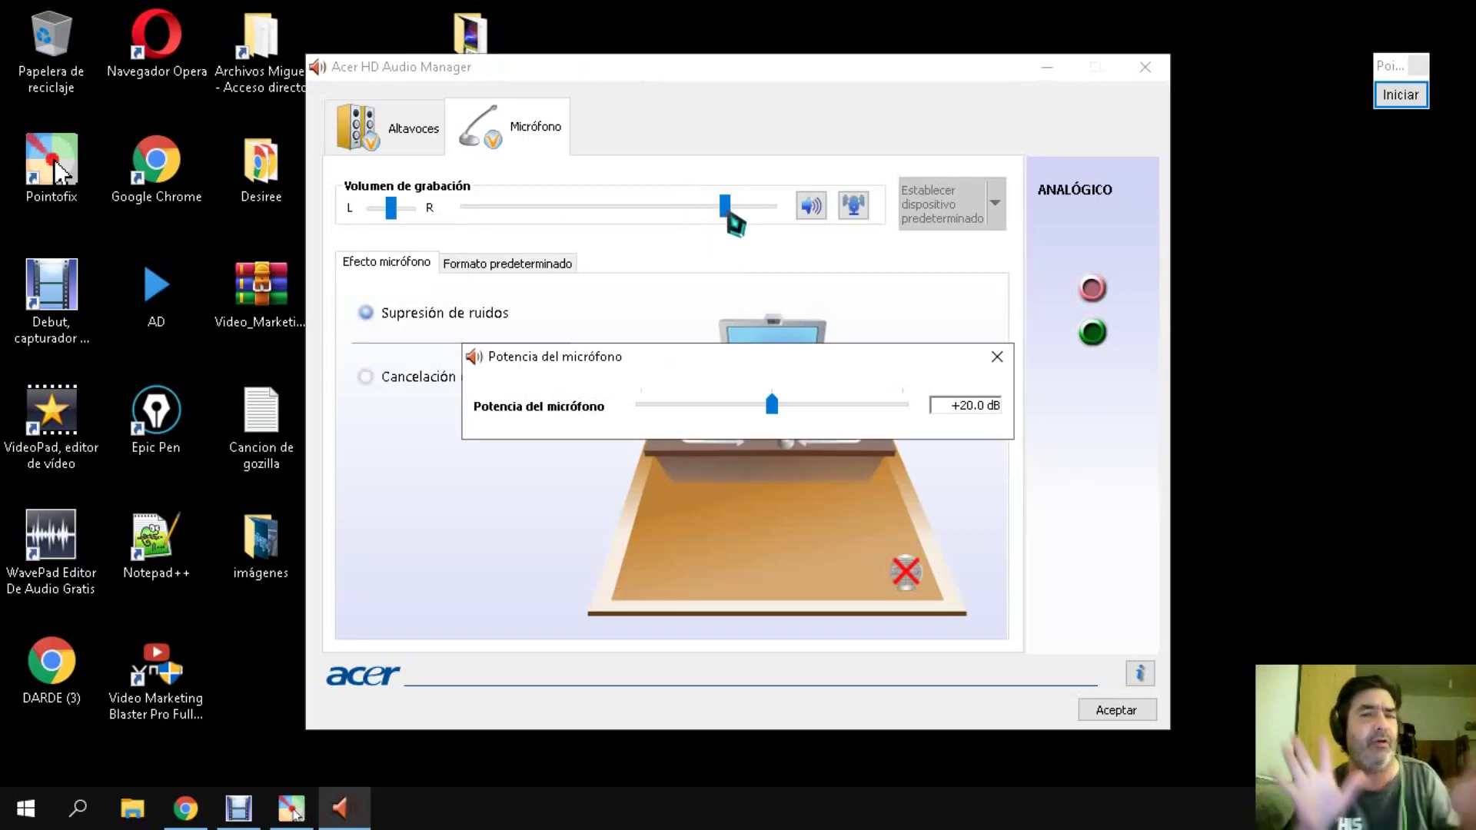
pyautogui.click(998, 358)
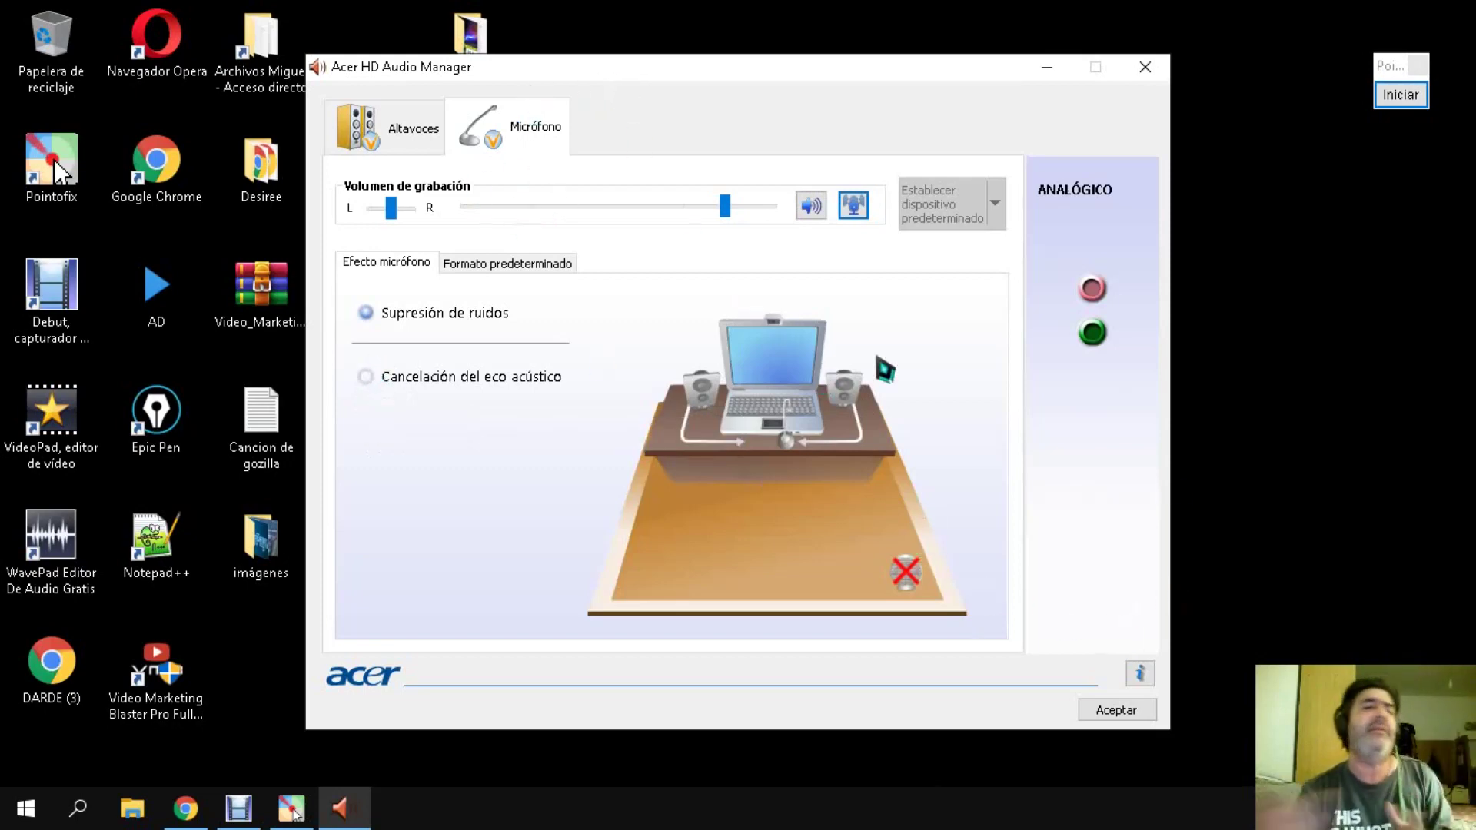
pyautogui.click(1124, 715)
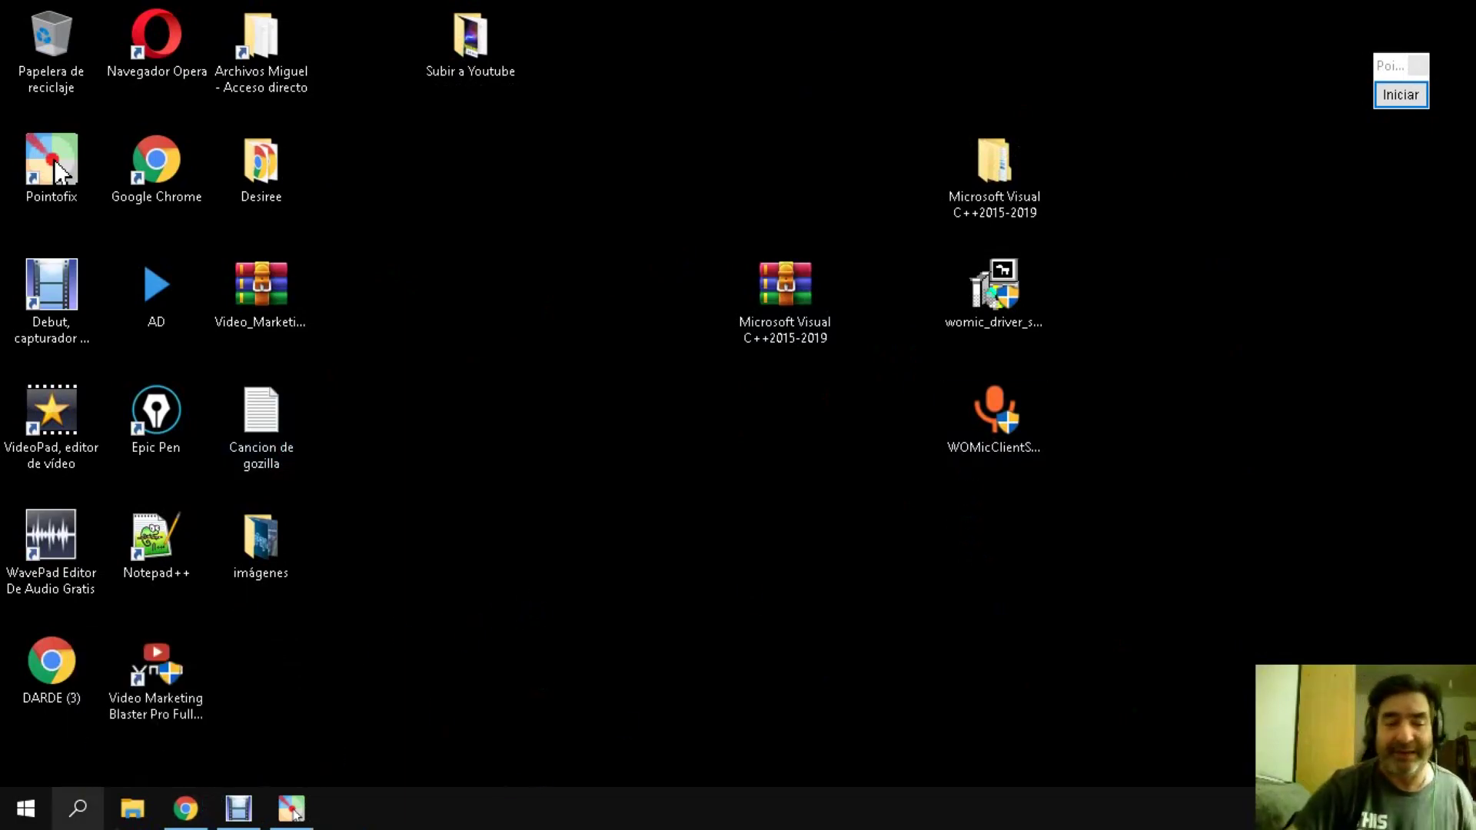
# Switch to Google Chrome and look through the Wo Mic article from its introduction to the video tutorial, then minimize the browser.
pyautogui.click(185, 808)
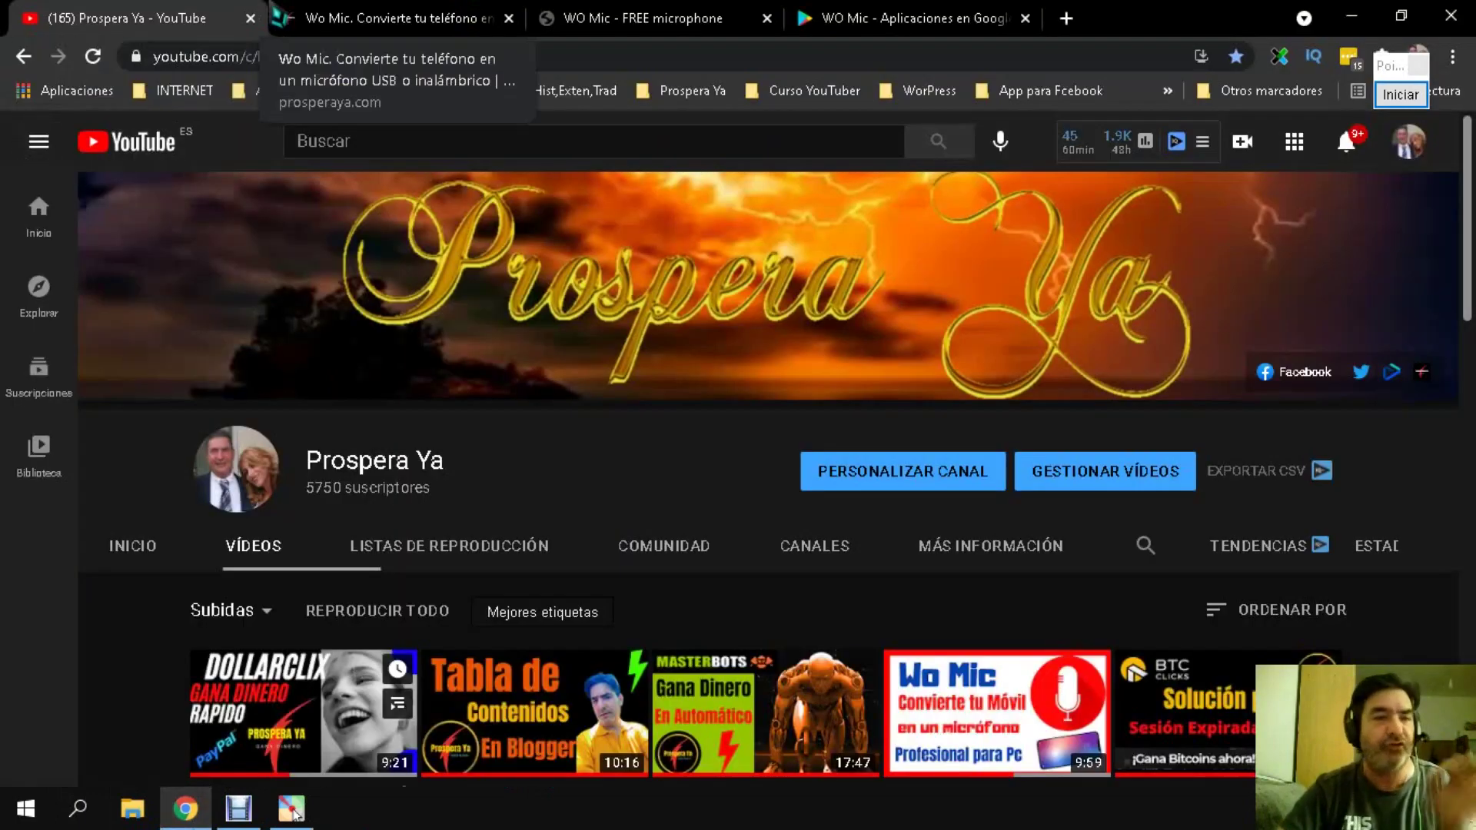
pyautogui.click(350, 20)
pyautogui.scroll(-1, 297, 518)
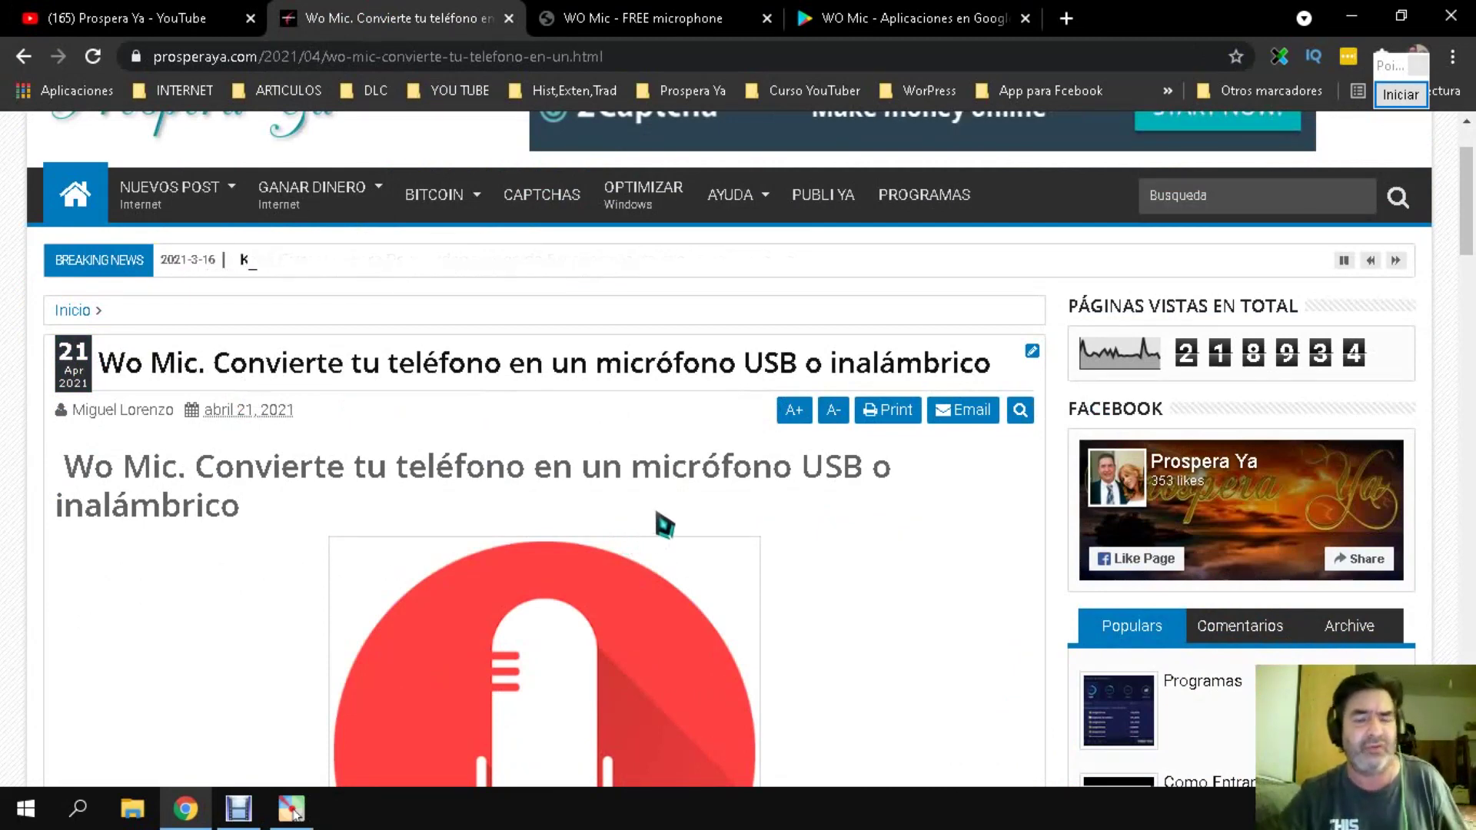
pyautogui.scroll(-3, 696, 500)
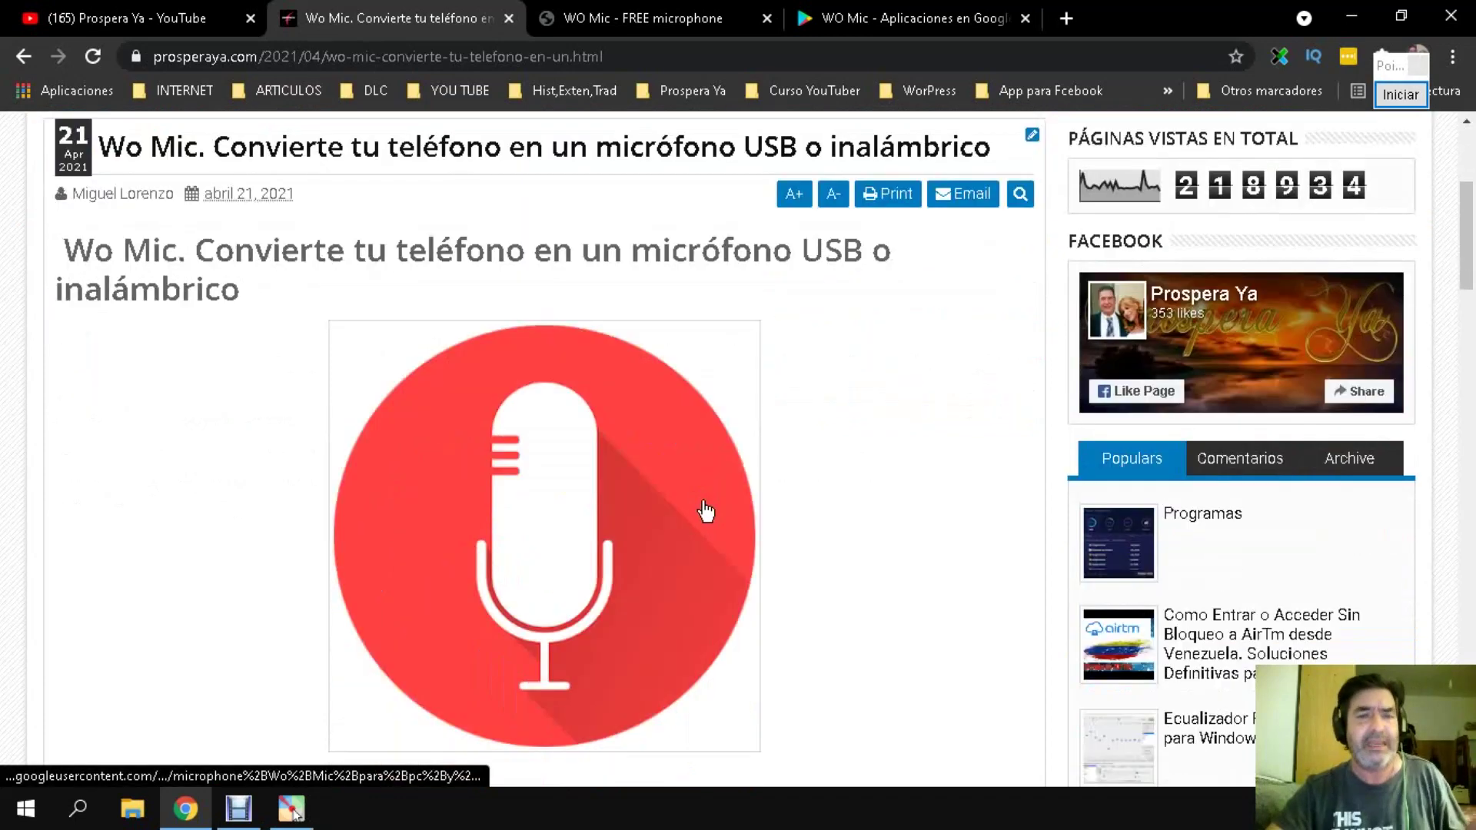
pyautogui.scroll(-3, 710, 527)
pyautogui.scroll(-14, 707, 530)
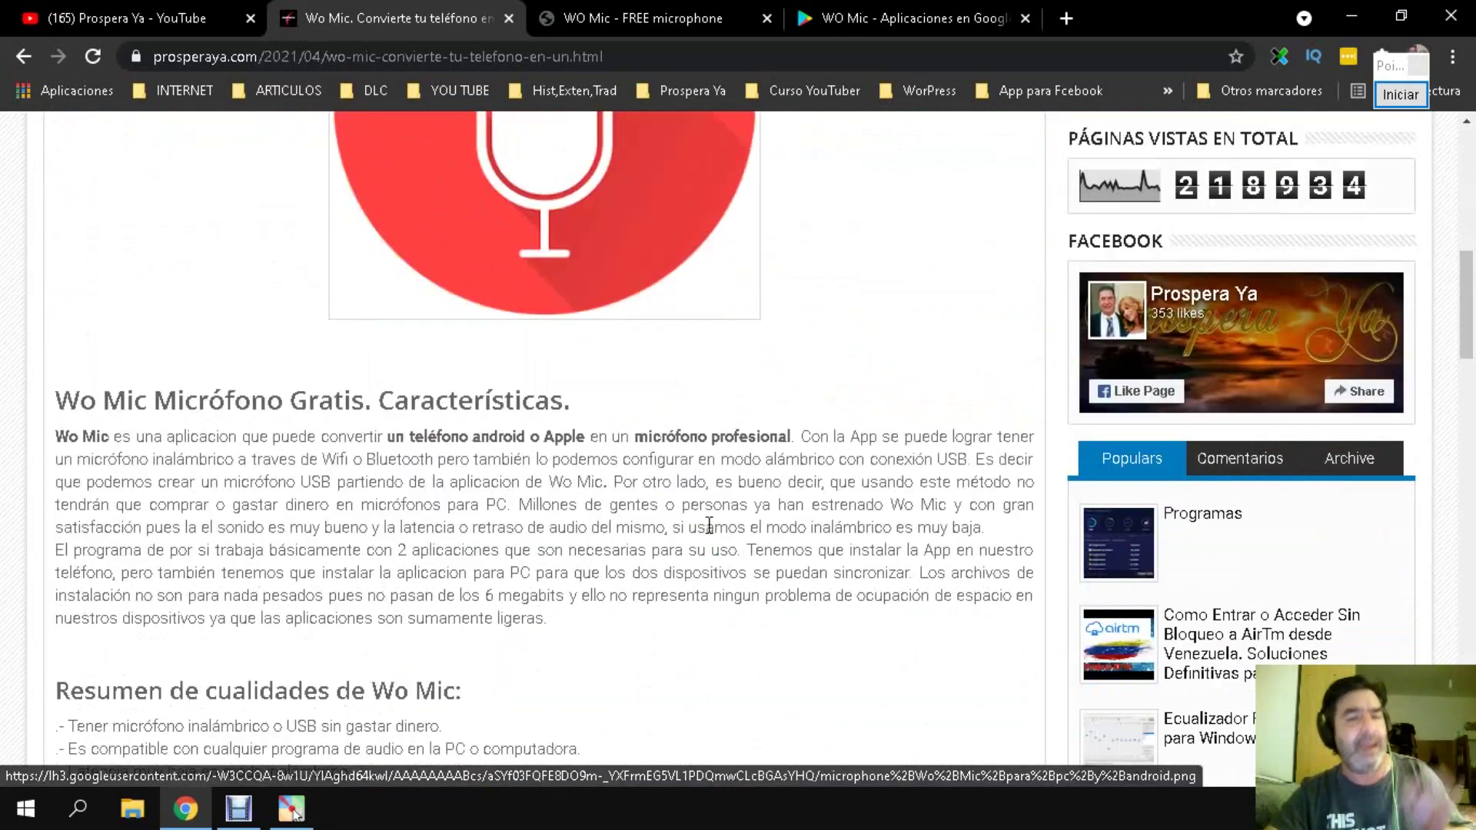
pyautogui.scroll(-6, 680, 504)
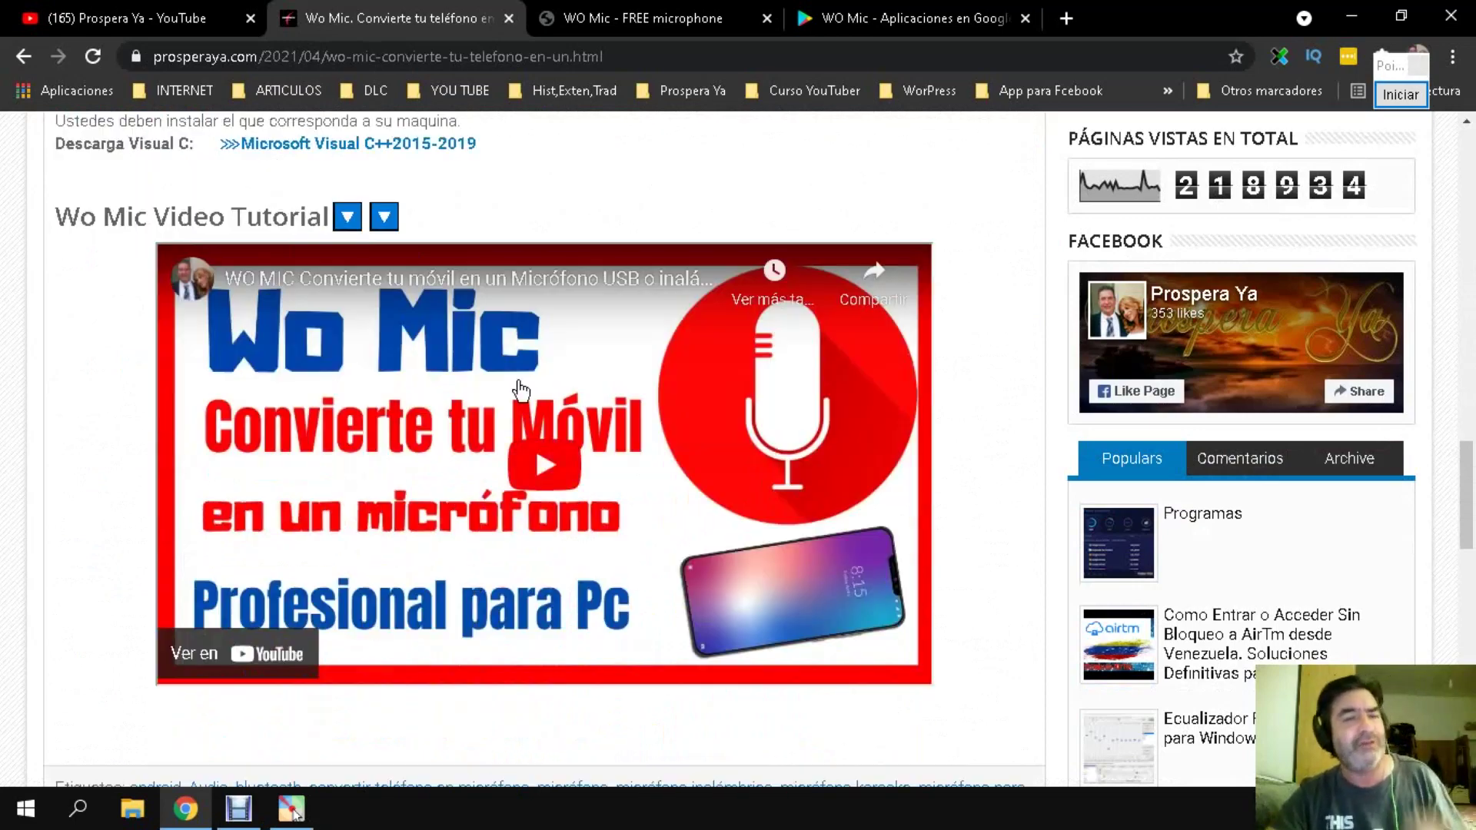
pyautogui.scroll(4, 500, 542)
pyautogui.scroll(3, 501, 538)
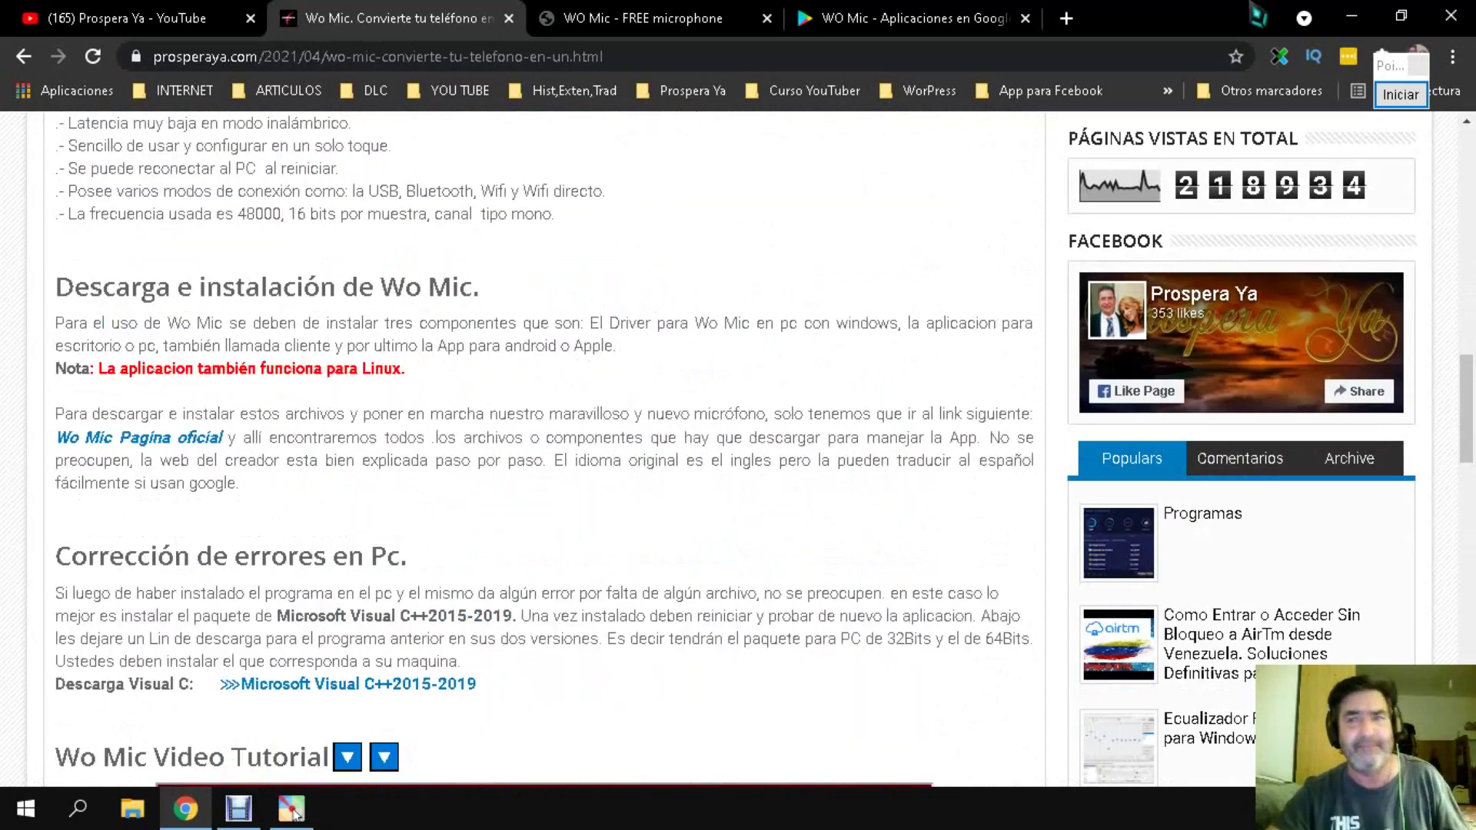
pyautogui.click(1351, 17)
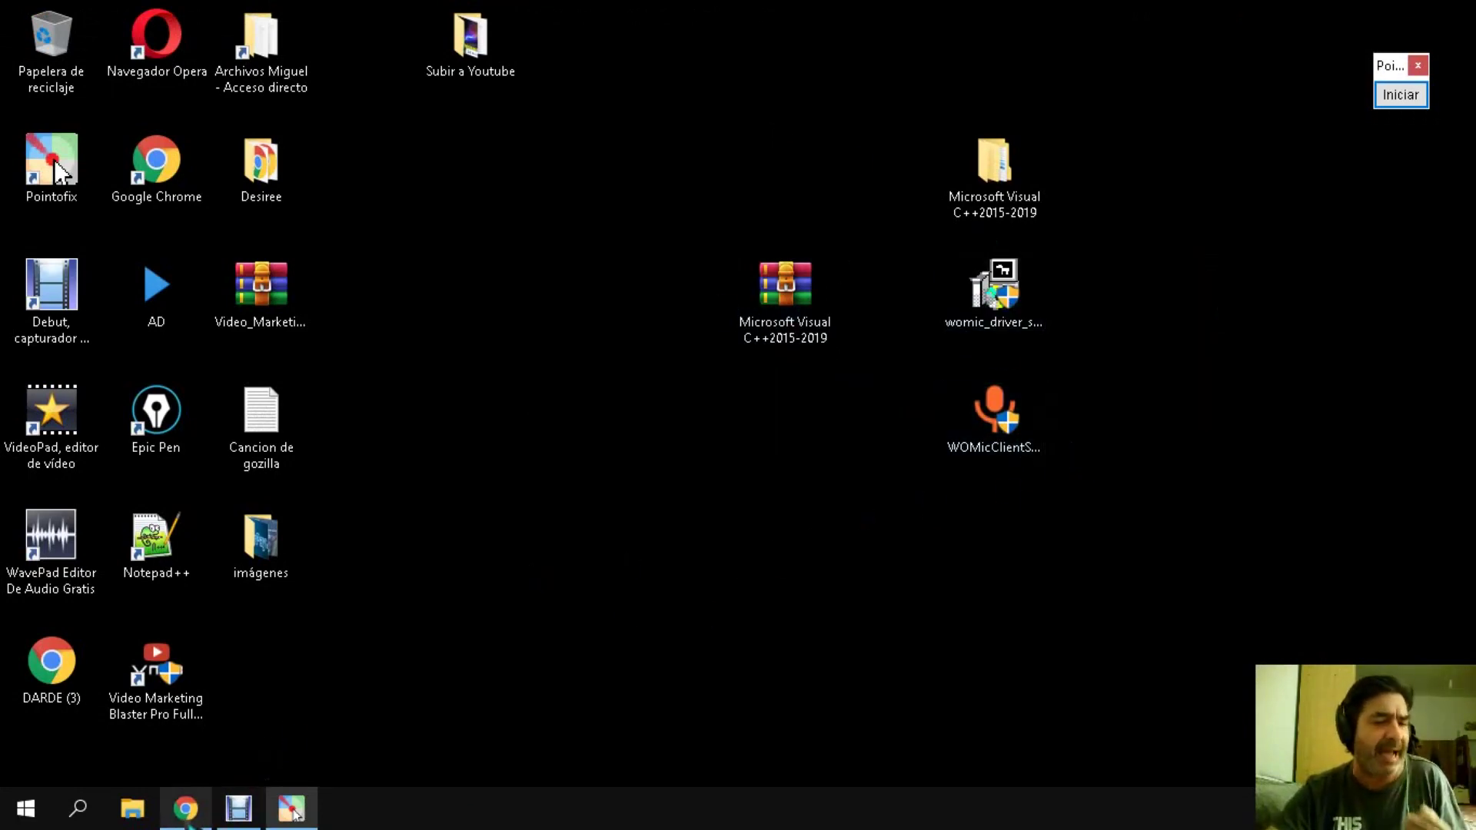
# Return to the Wo Mic article in Chrome and review its installation, PC error correction and video tutorial sections.
pyautogui.click(185, 809)
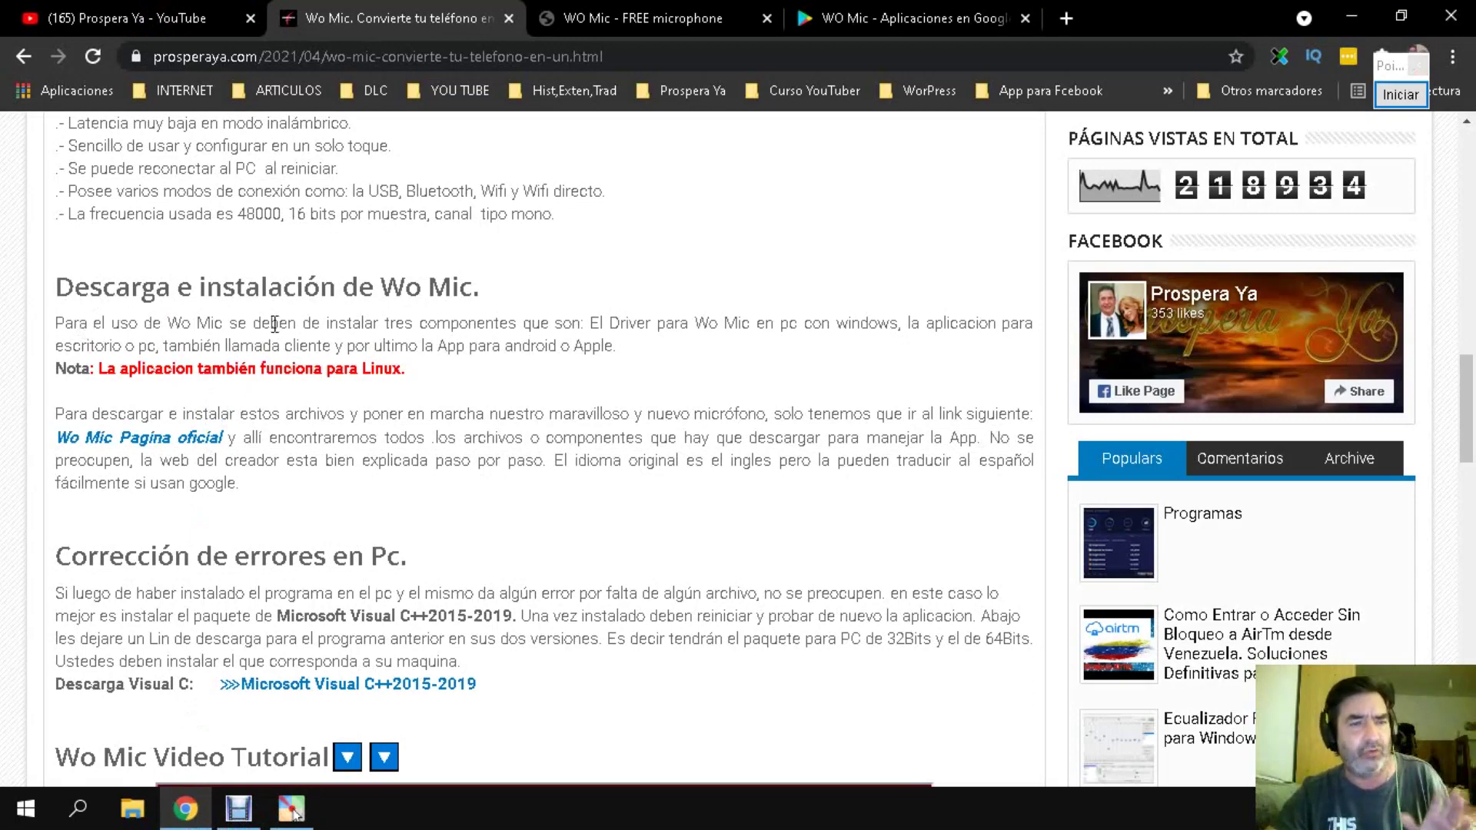
pyautogui.scroll(-5, 484, 461)
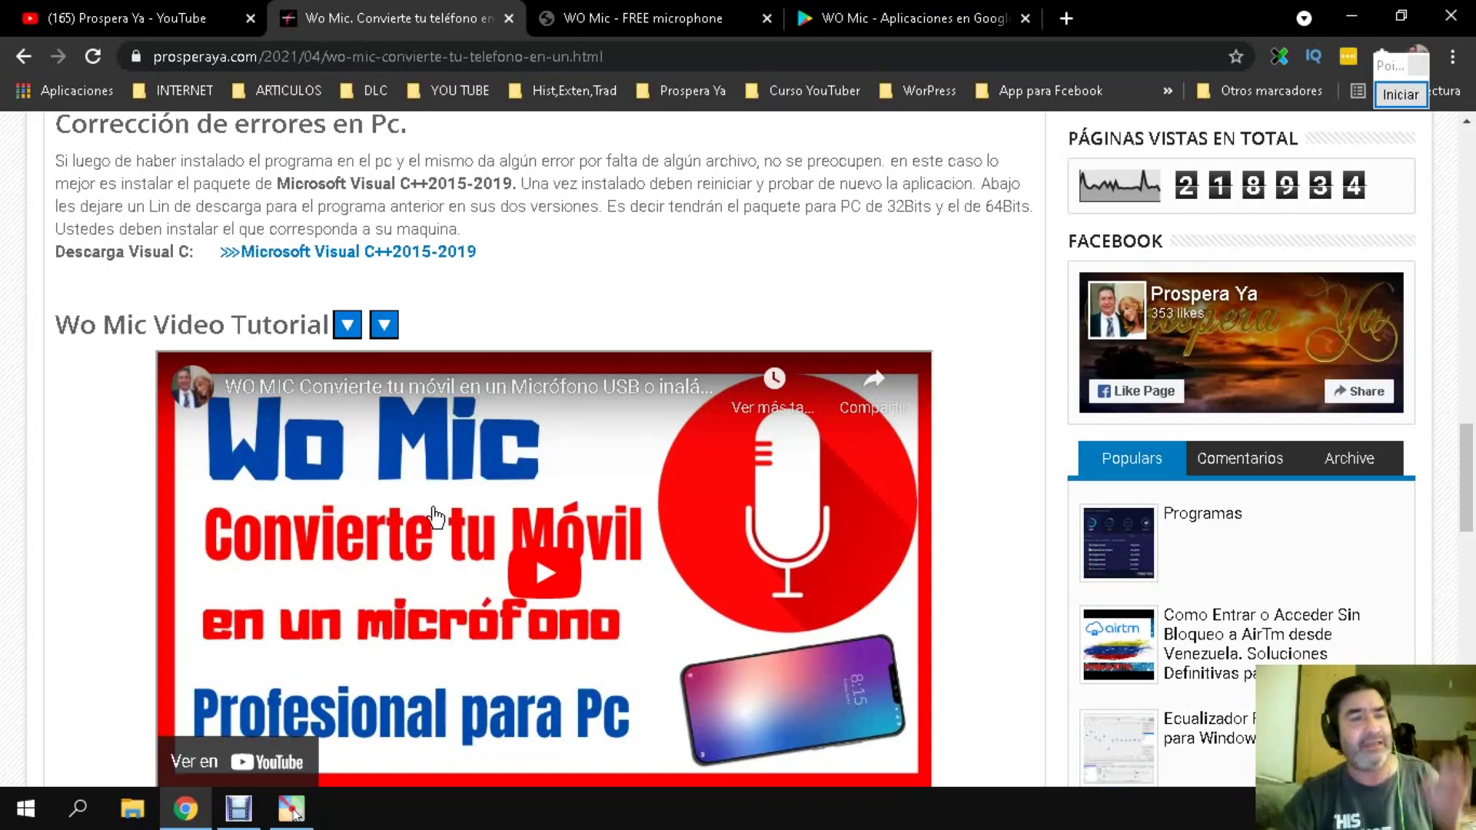
pyautogui.scroll(-1, 436, 517)
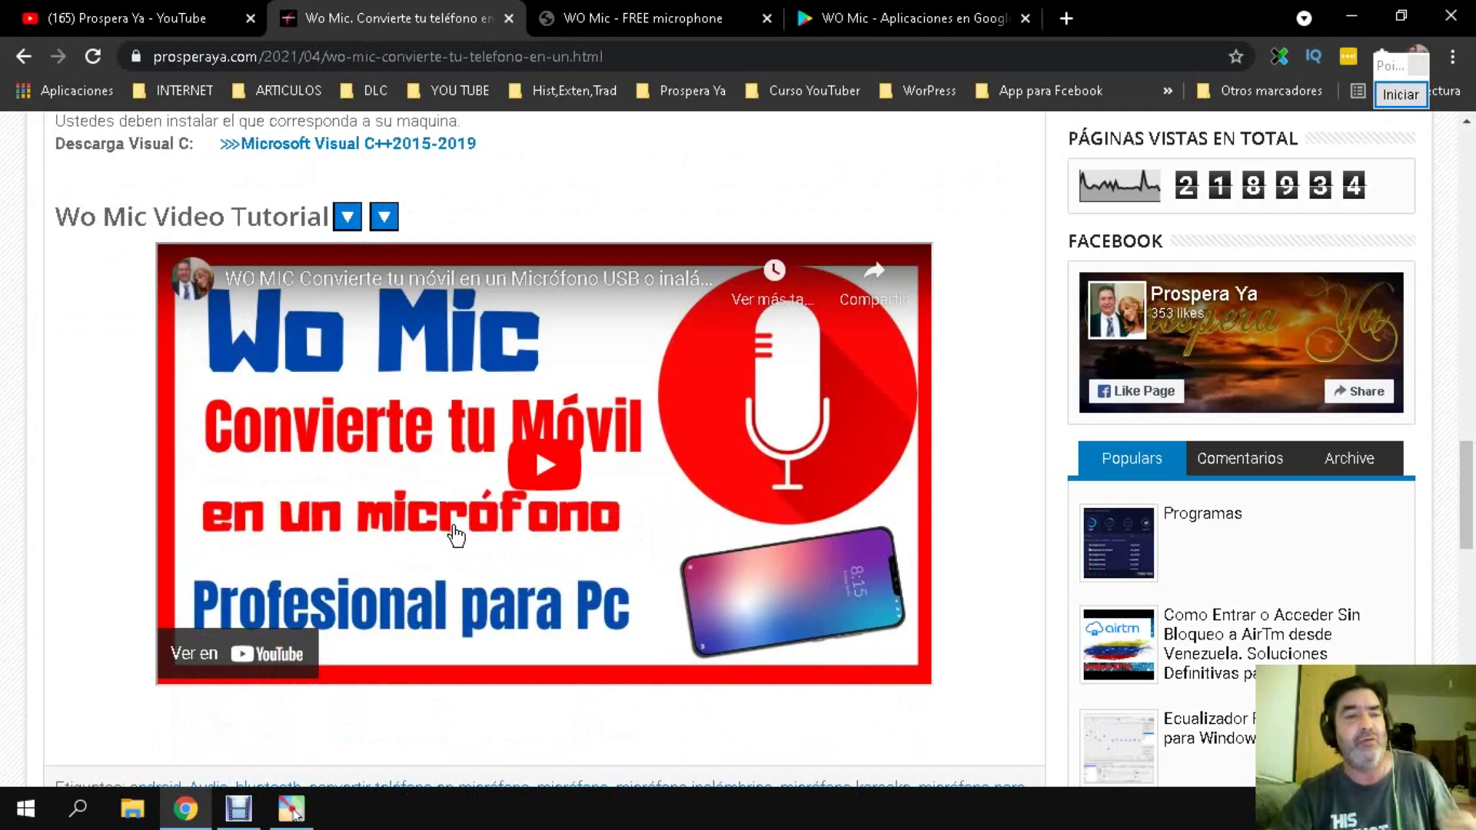
pyautogui.scroll(3, 461, 530)
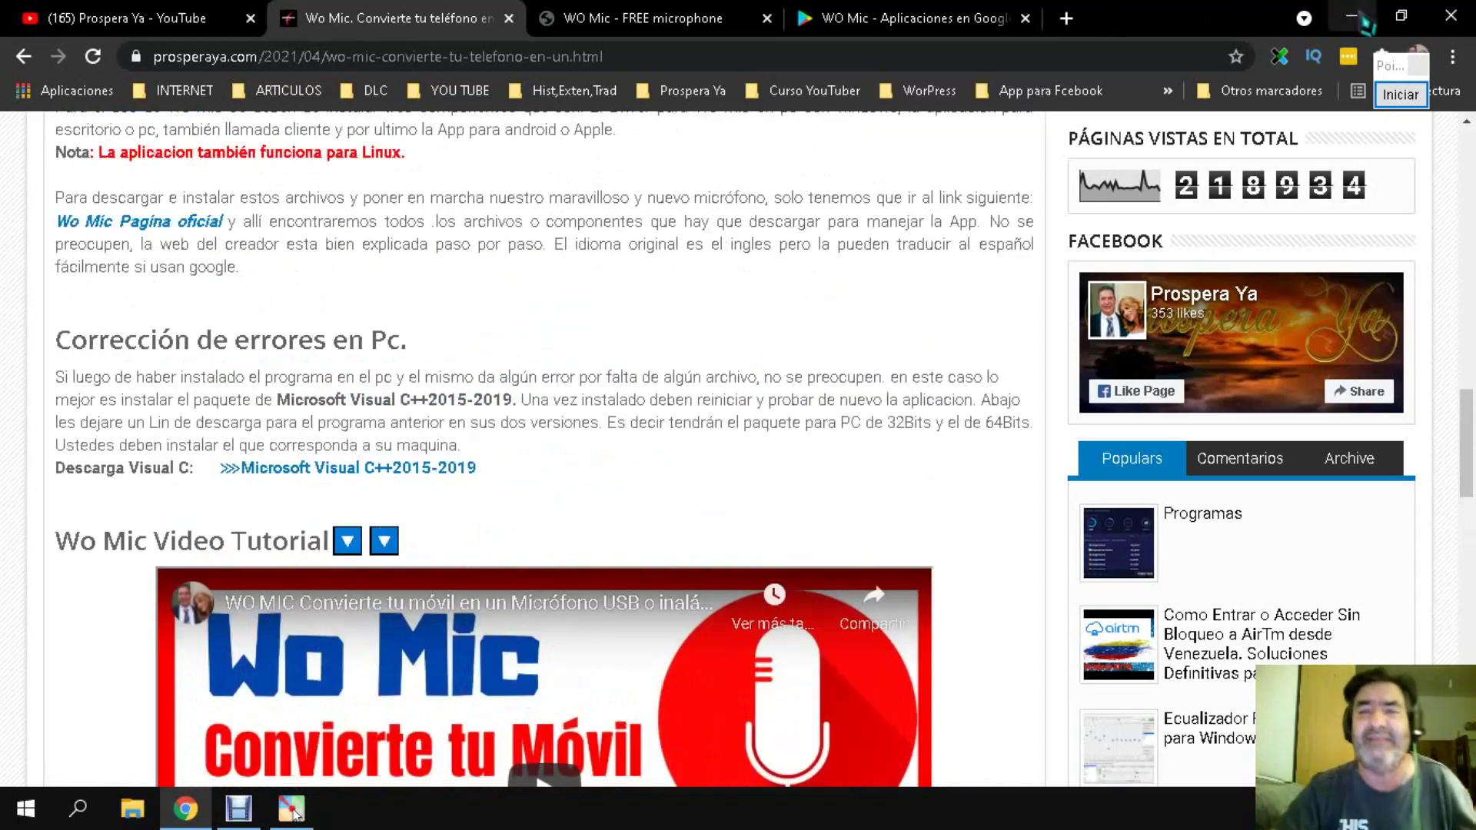
pyautogui.scroll(1, 46, 346)
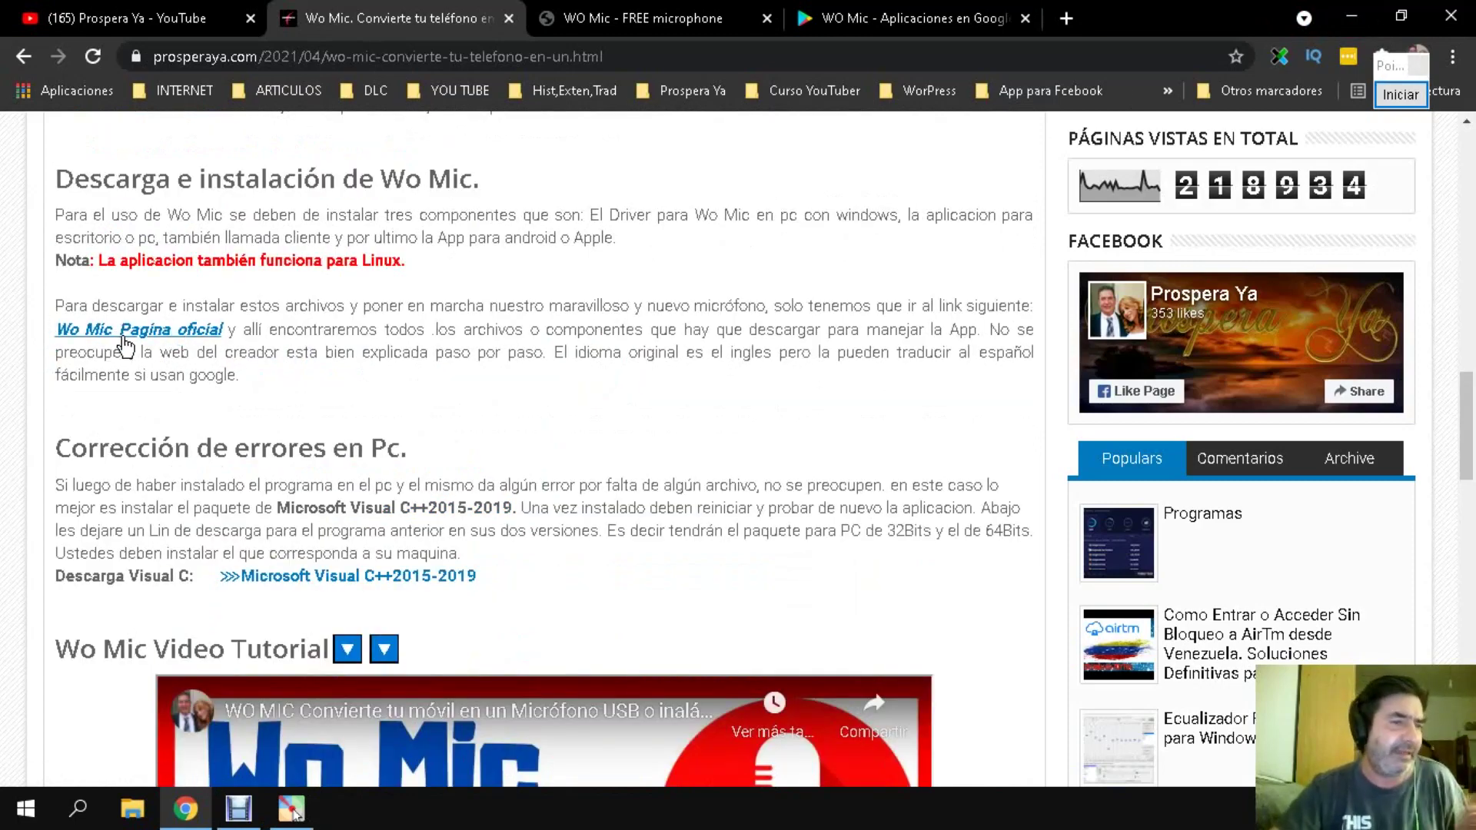
# Review the features and the download and install sections on the official WO Mic page.
pyautogui.click(615, 18)
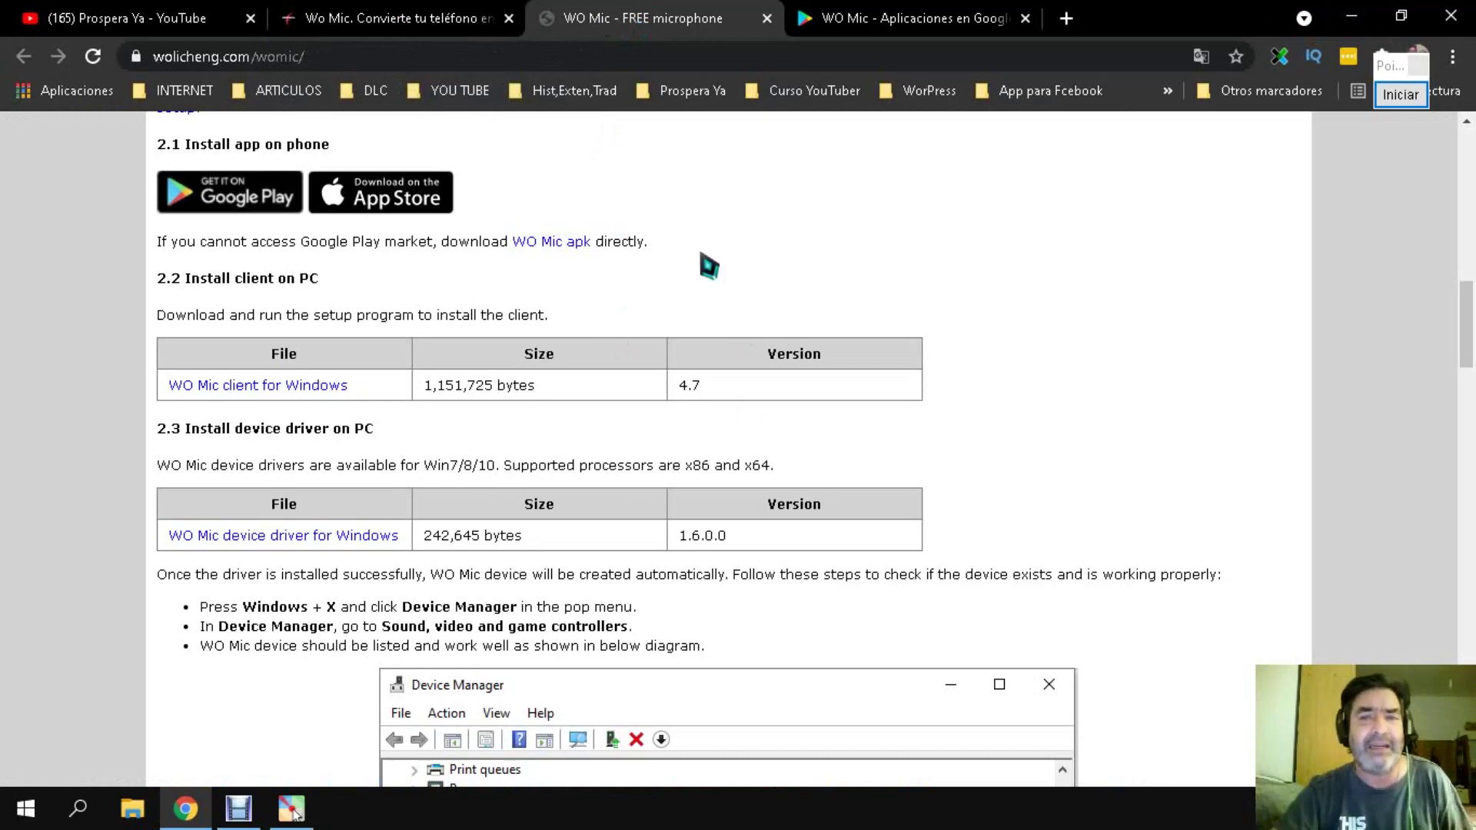
pyautogui.scroll(15, 184, 457)
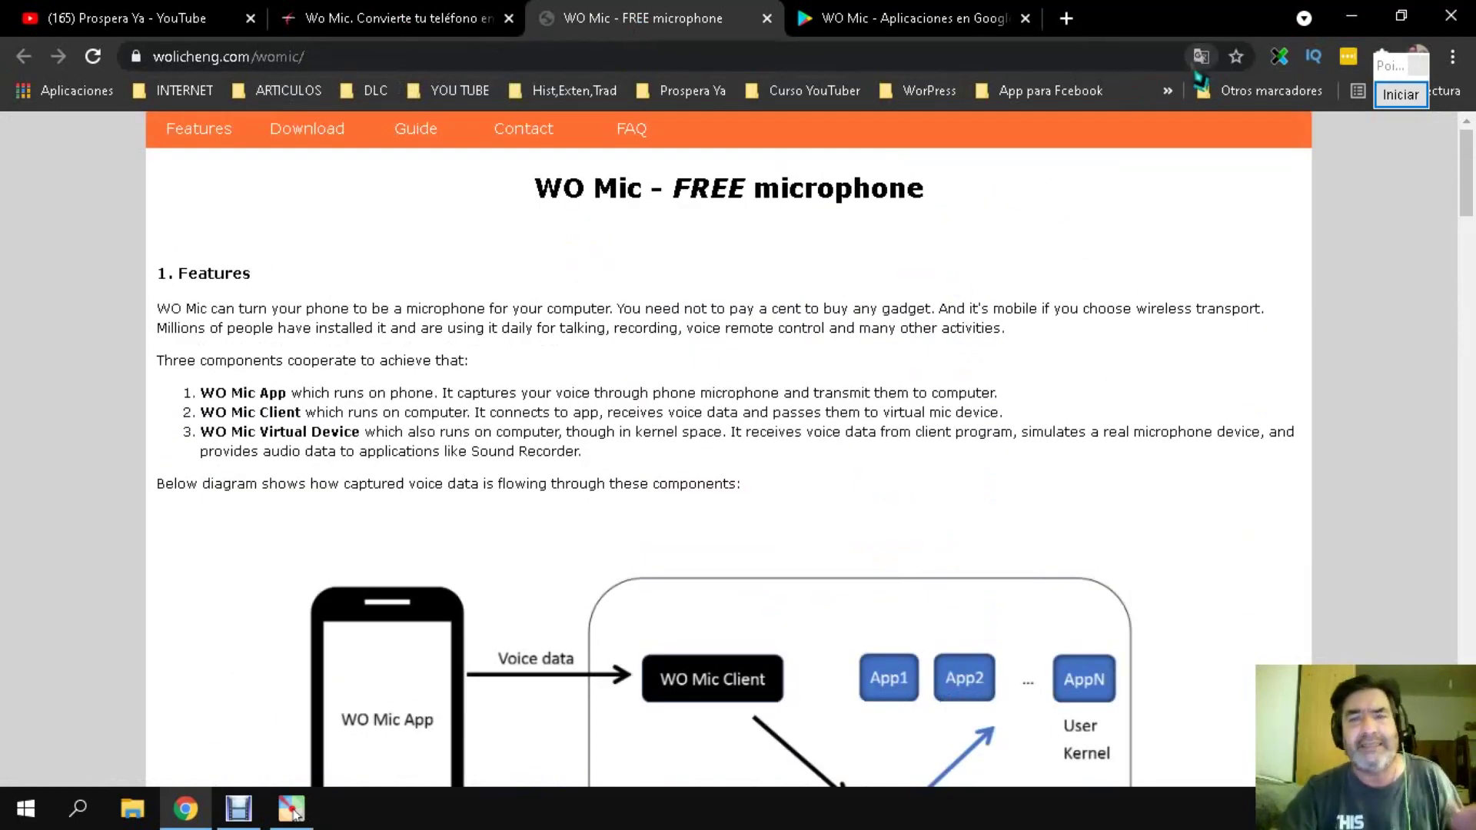
pyautogui.scroll(-14, 538, 375)
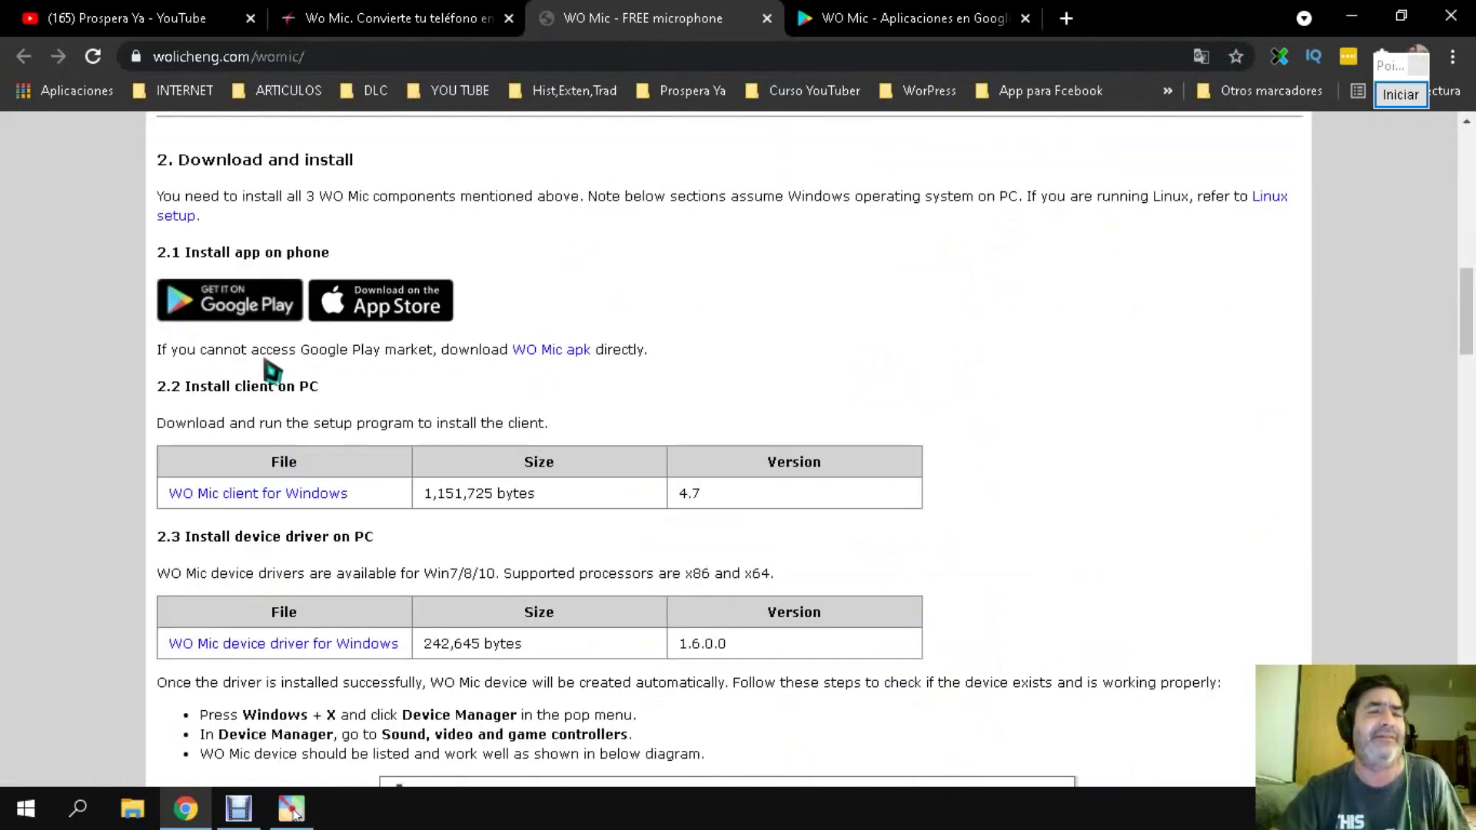